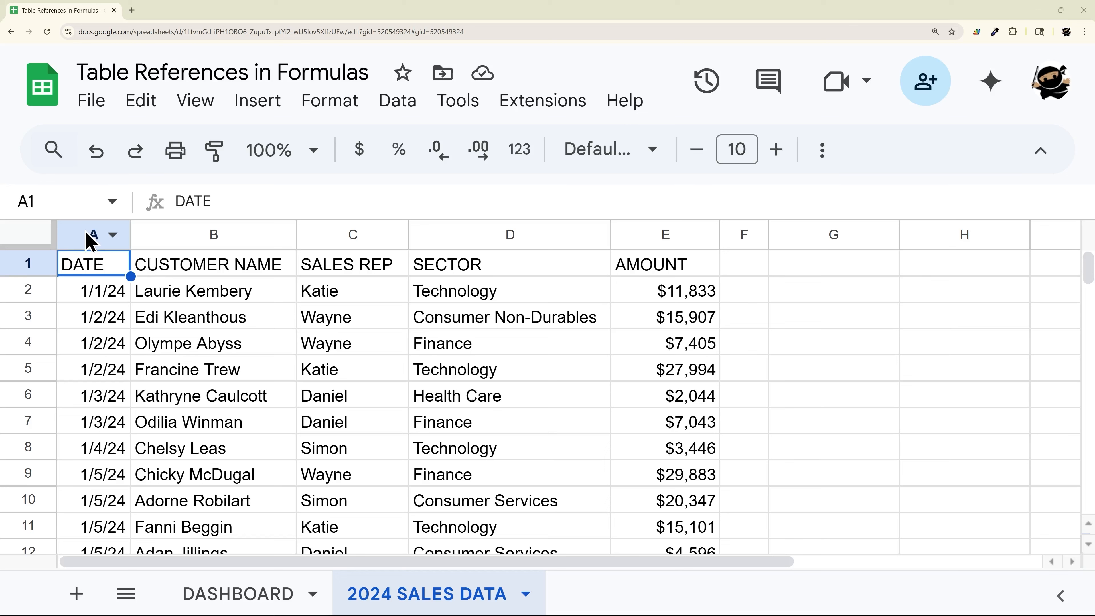
Step: Convert the sales data in columns A to E into a table
drag(88, 239, 655, 242)
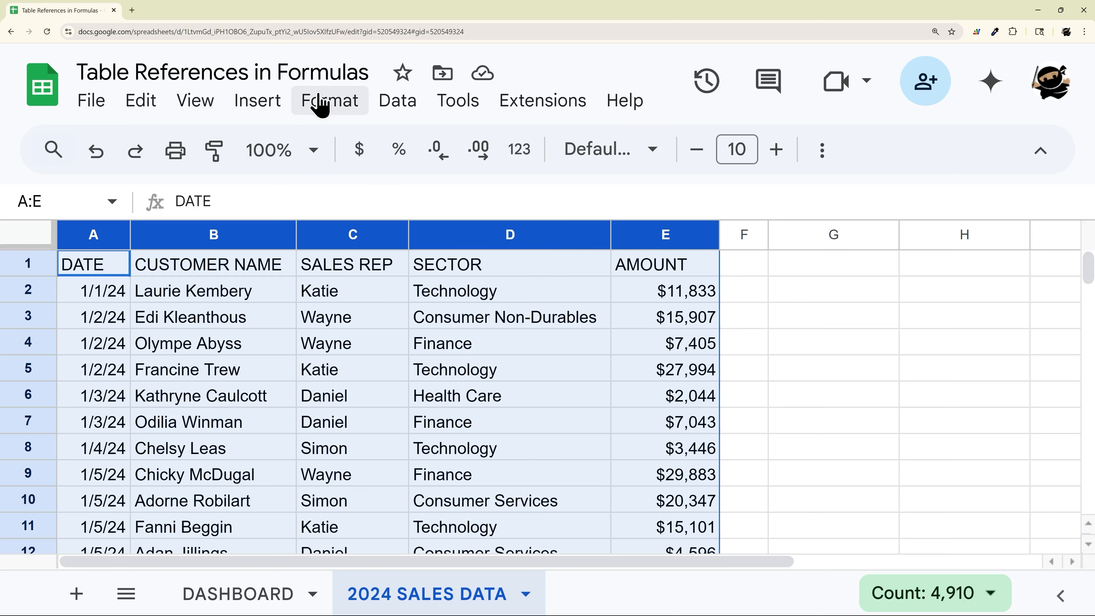
click(320, 103)
scroll(401, 479, down, 2)
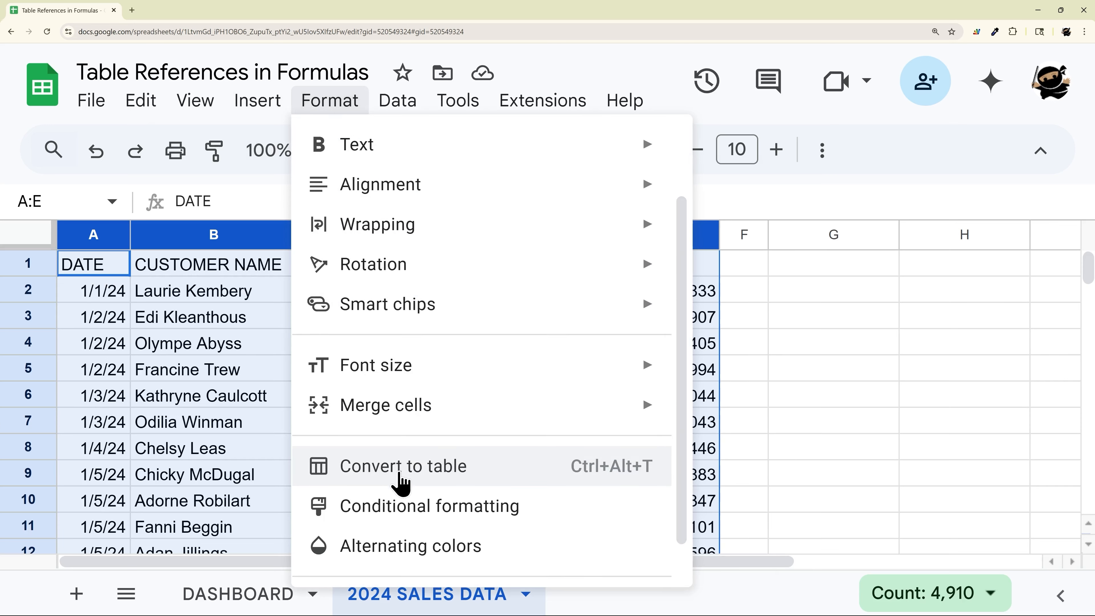
click(399, 468)
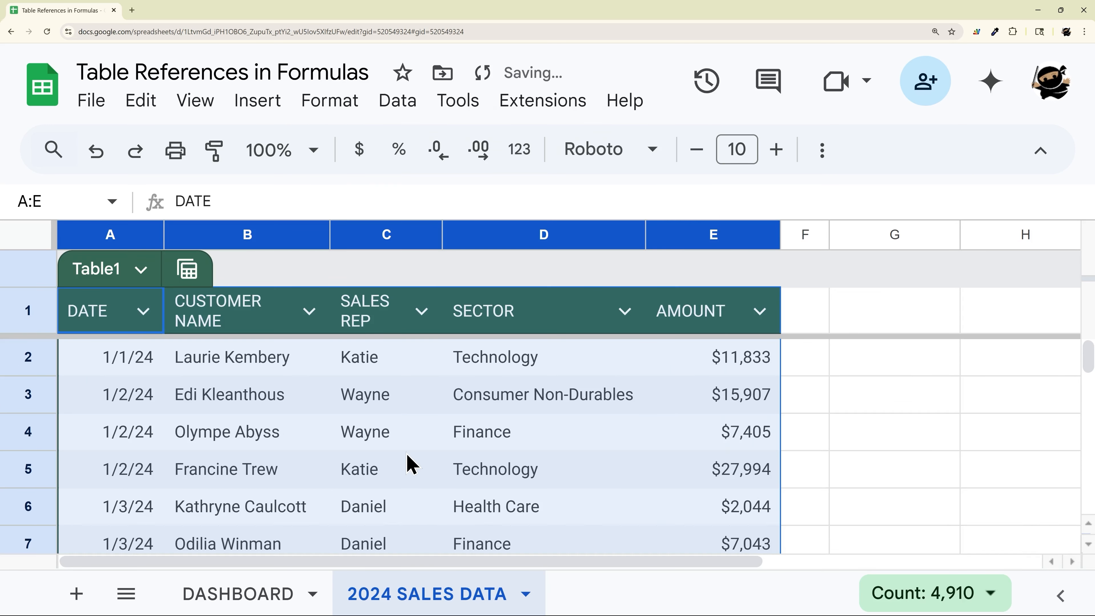
scroll(261, 367, down, 5)
scroll(228, 384, up, 5)
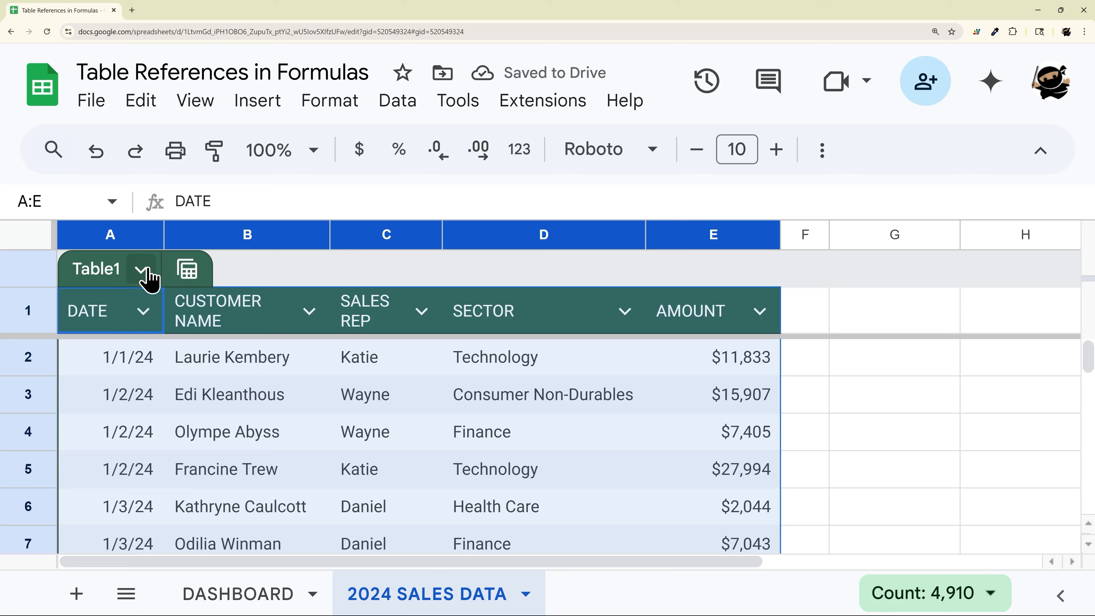
Step: Try to rename the table as 2024 SALES
click(137, 272)
key(ctrl+a)
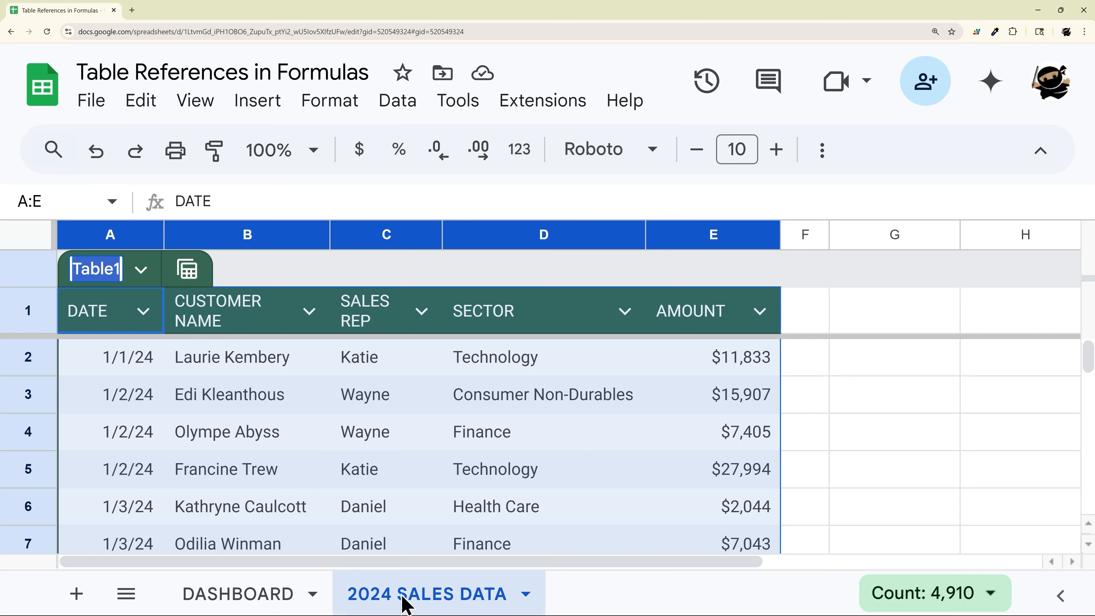
text(2024 SALES)
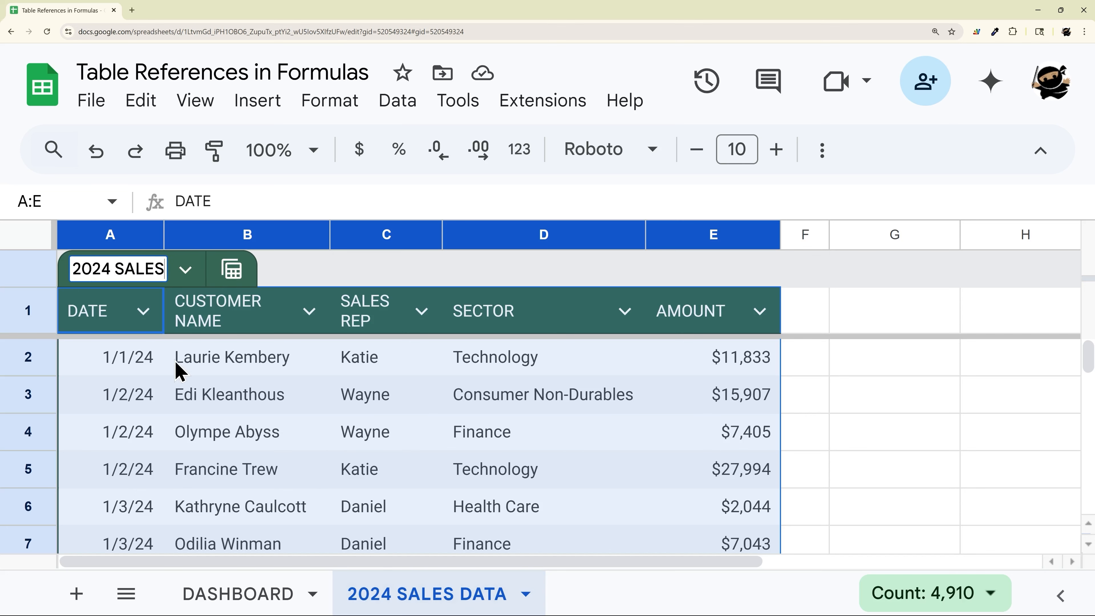
key(Return)
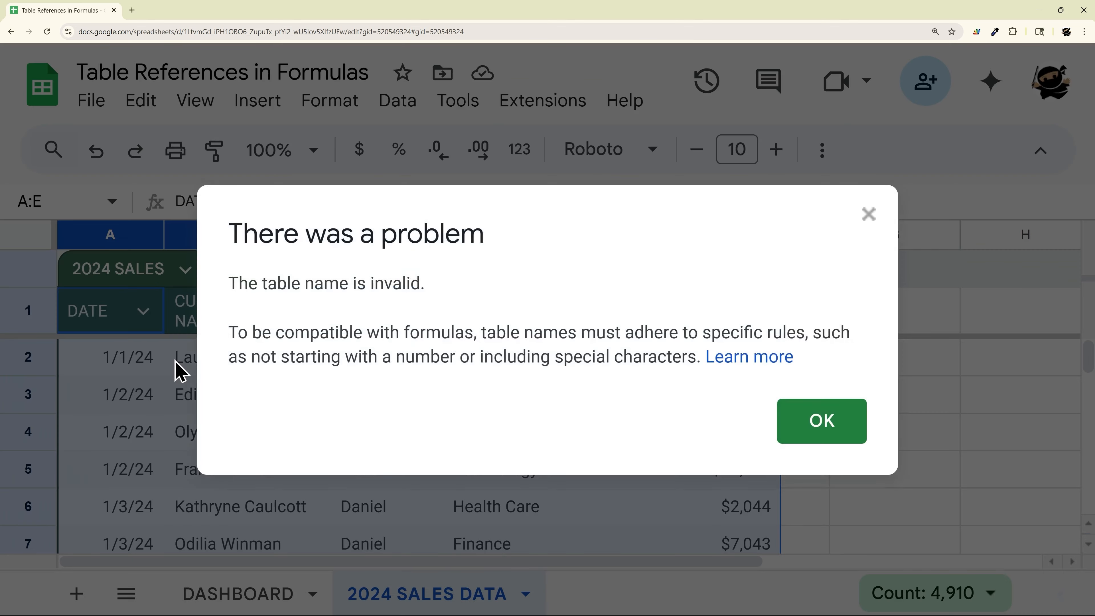
click(819, 420)
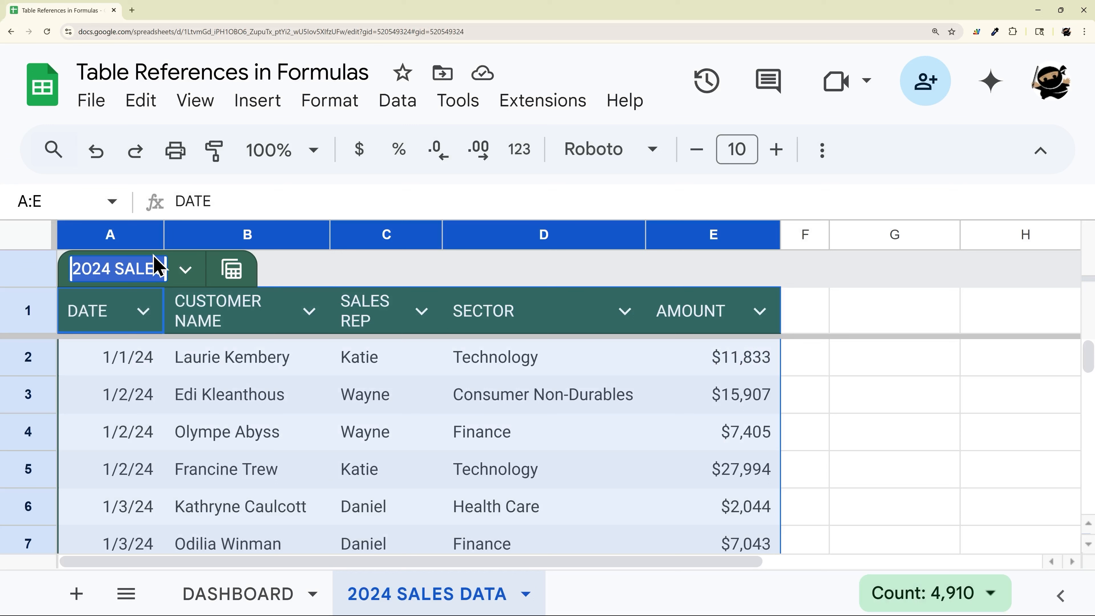
Step: Rename the table as SALES_2024, with an underscore before the year
key(Home)
key(Delete)
key(Delete)
key(Delete)
key(Delete)
key(Delete)
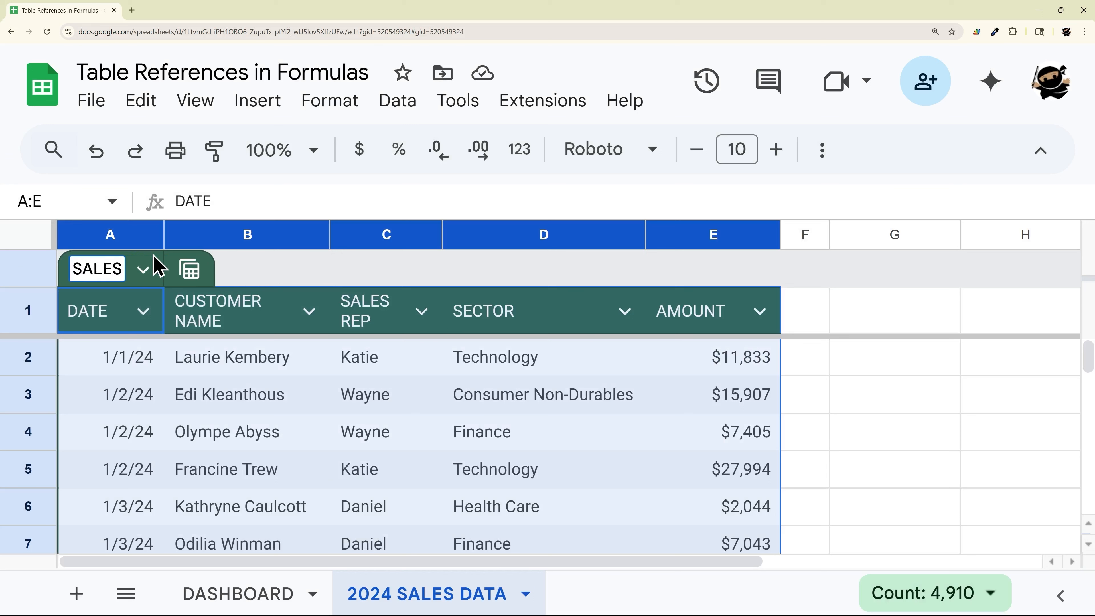
text(2024)
key(BackSpace)
key(BackSpace)
key(BackSpace)
key(BackSpace)
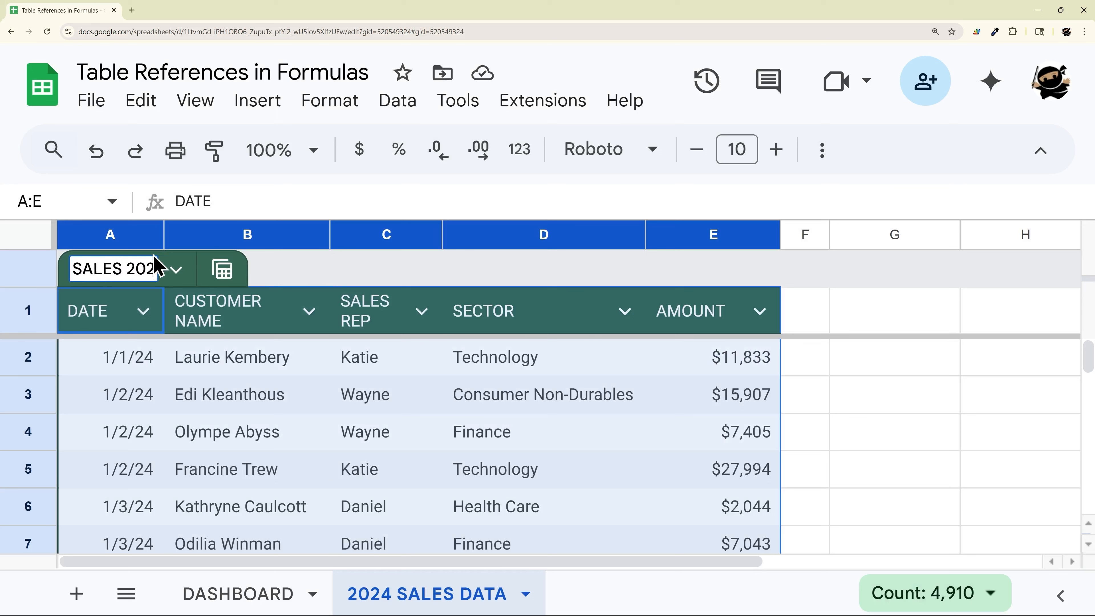
key(BackSpace)
text(_2024)
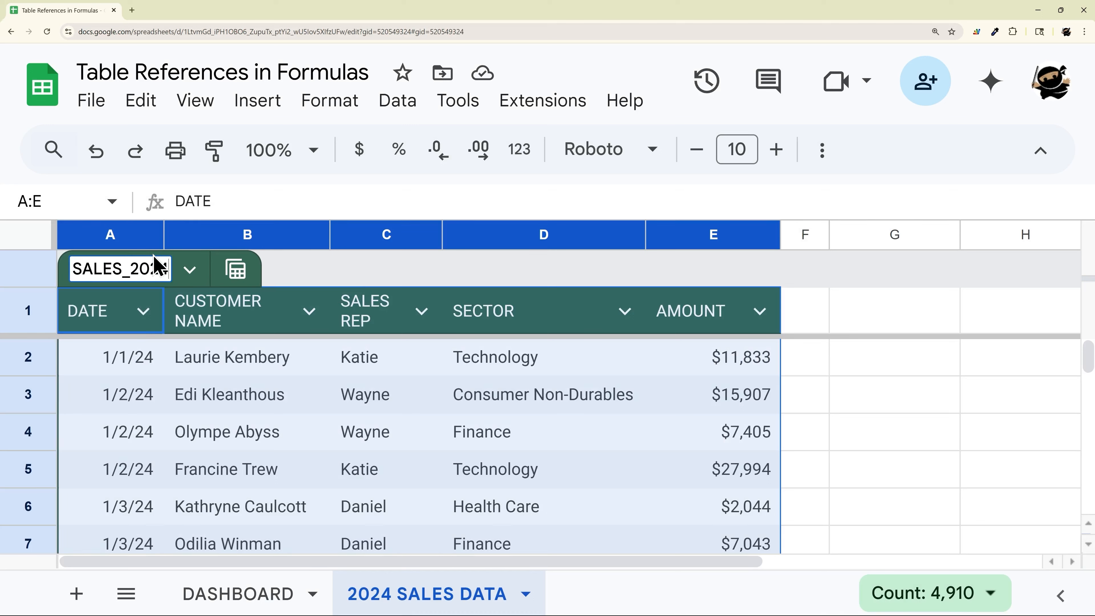
key(Return)
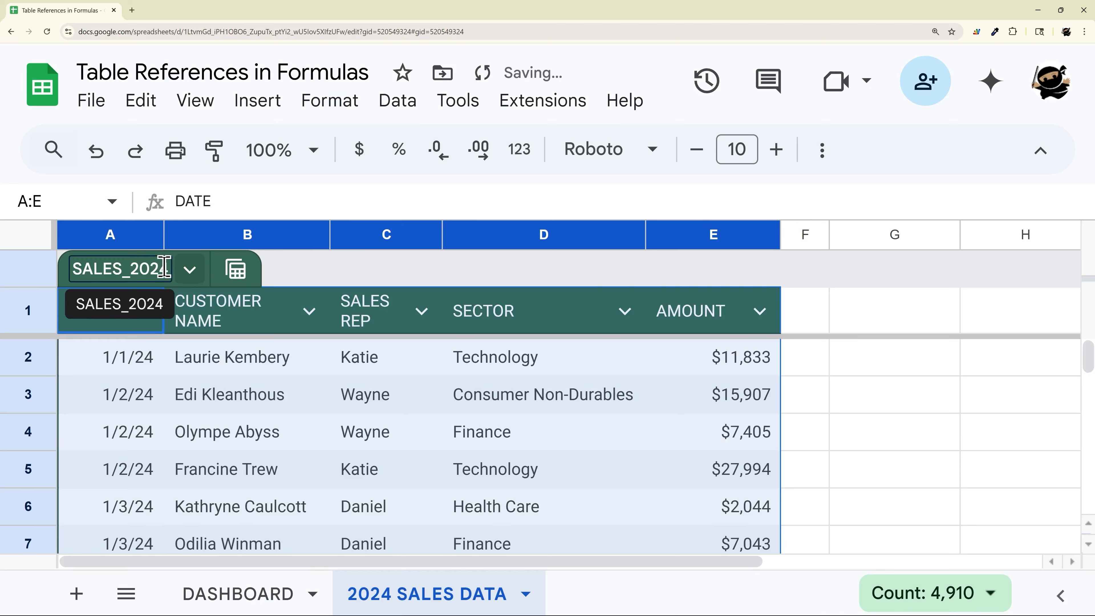
Step: Shorten the table name to SALES by removing the year suffix
click(165, 269)
key(BackSpace)
key(BackSpace)
key(BackSpace)
key(BackSpace)
key(BackSpace)
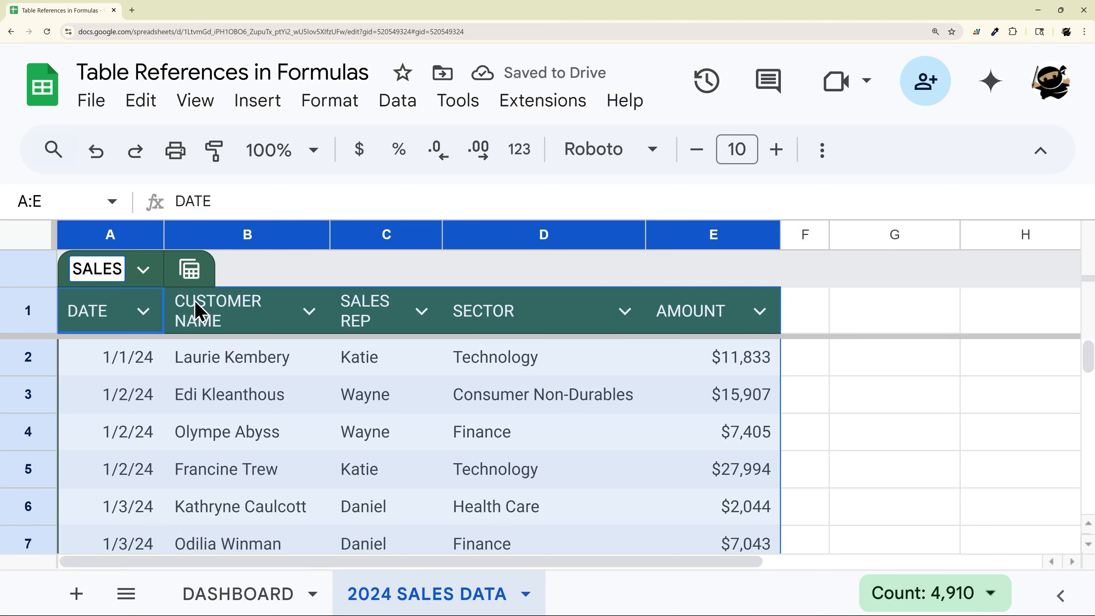
key(Return)
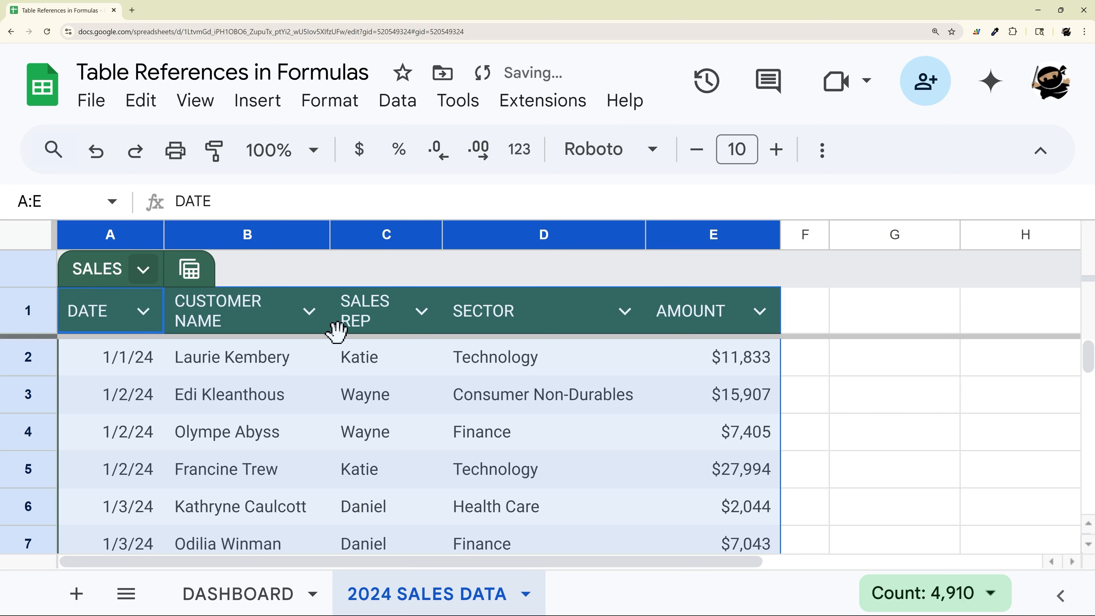
Step: Look over the SALES table's columns and the layout of the DASHBOARD sheet
click(449, 371)
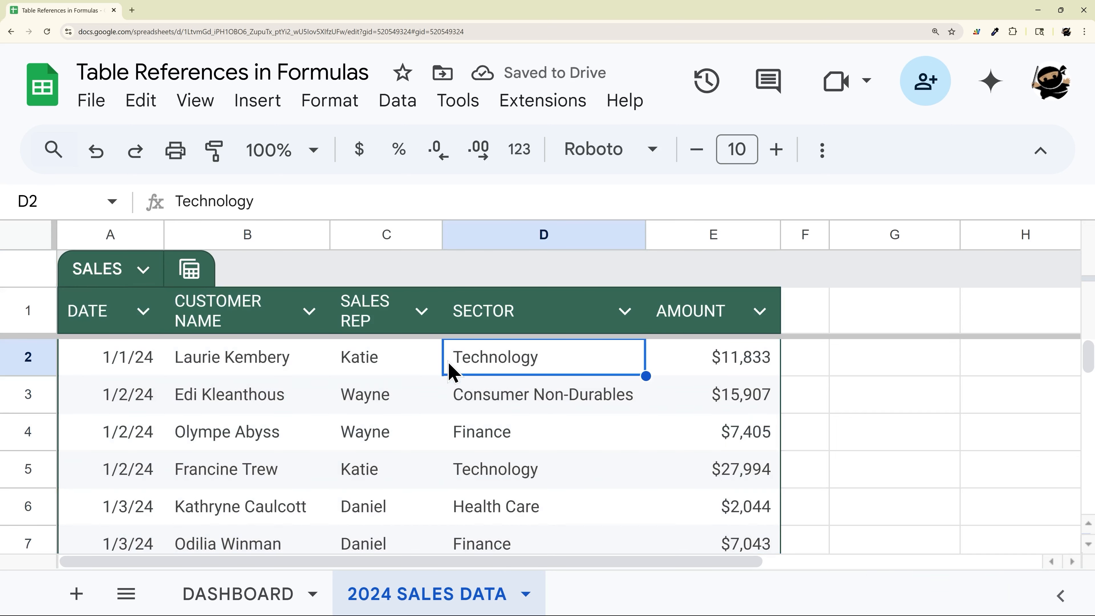
drag(103, 244, 387, 235)
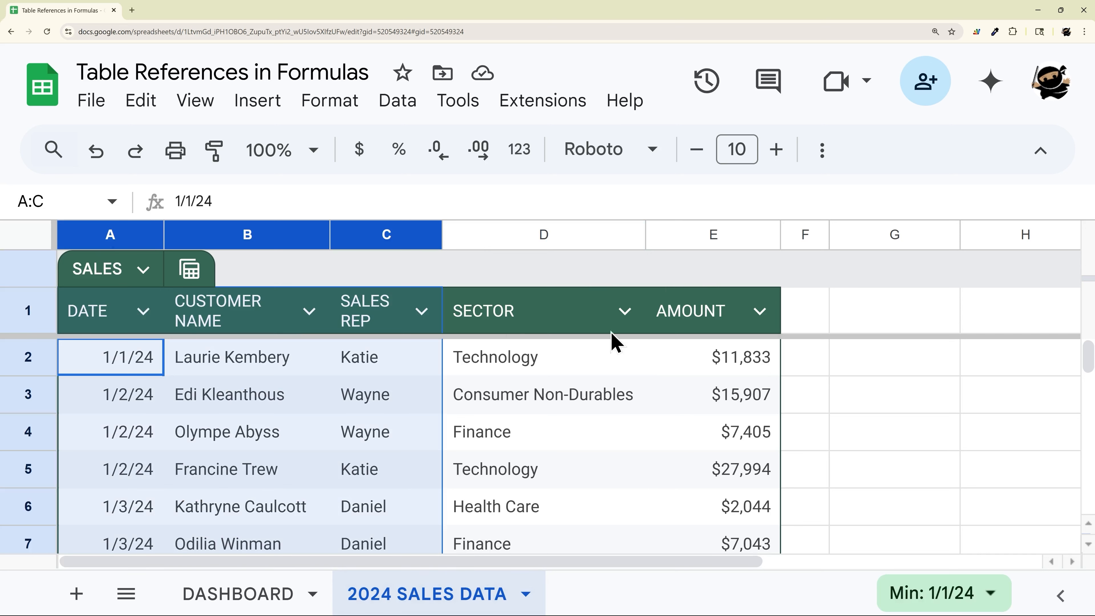
click(889, 321)
click(226, 601)
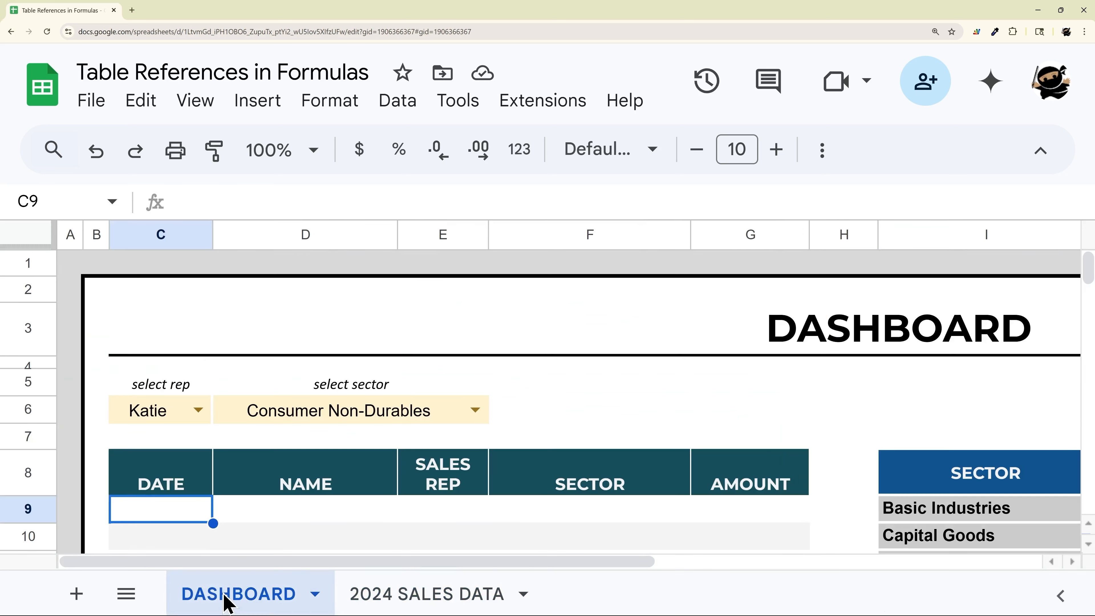
scroll(548, 402, down, 5)
scroll(463, 313, up, 3)
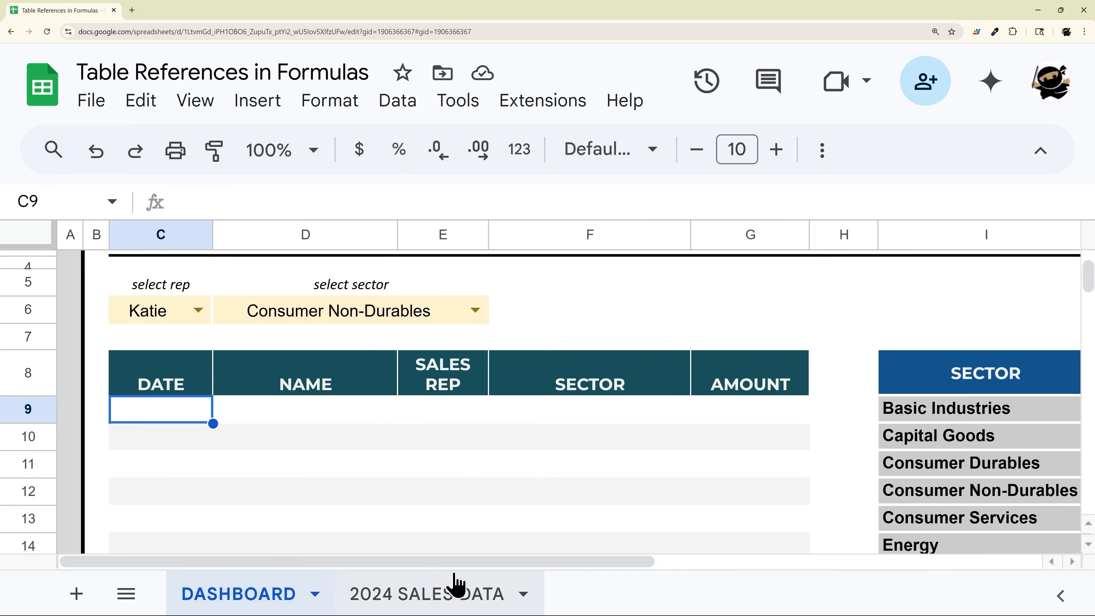
mouse_move(462, 565)
mouse_down()
mouse_move(754, 577)
mouse_move(456, 564)
mouse_up()
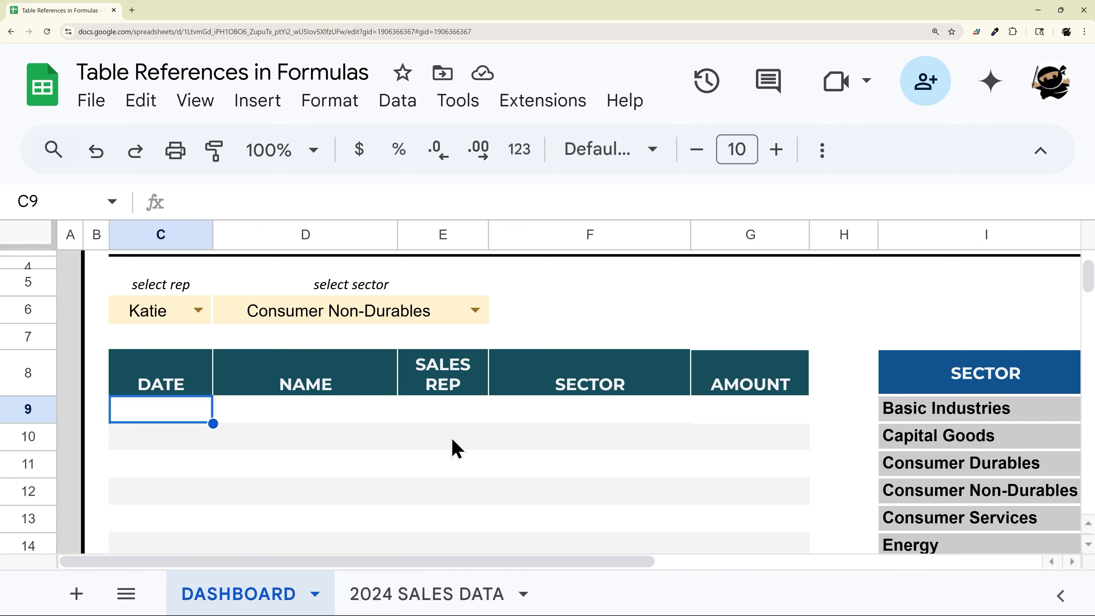
Step: On the 2024 SALES DATA sheet, enter =SALES in cell G2 using the suggested reference to the whole table
click(427, 595)
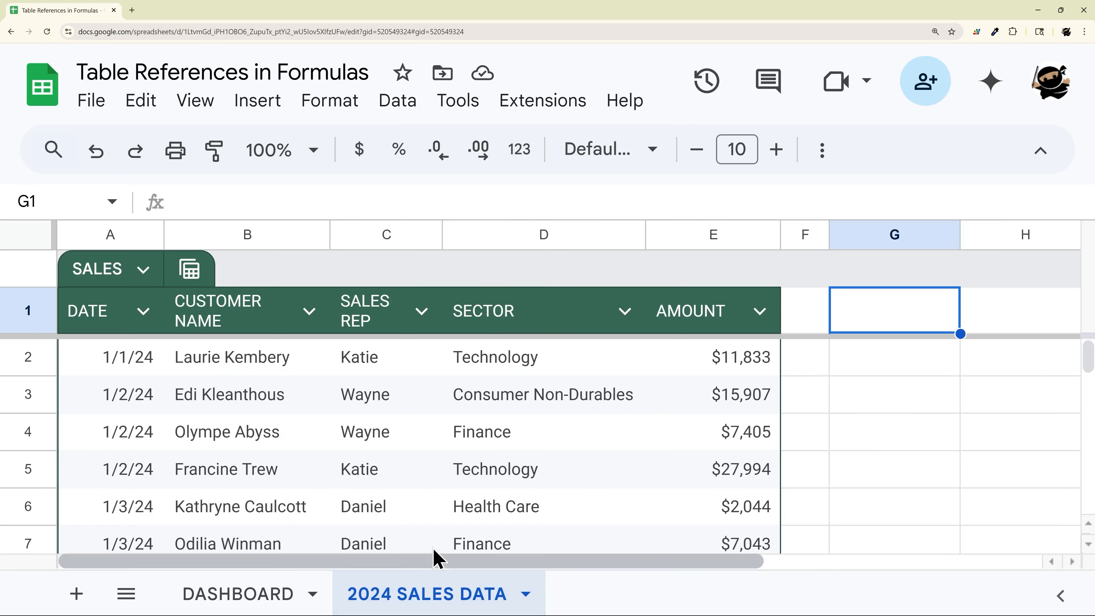
drag(521, 568, 597, 584)
click(755, 366)
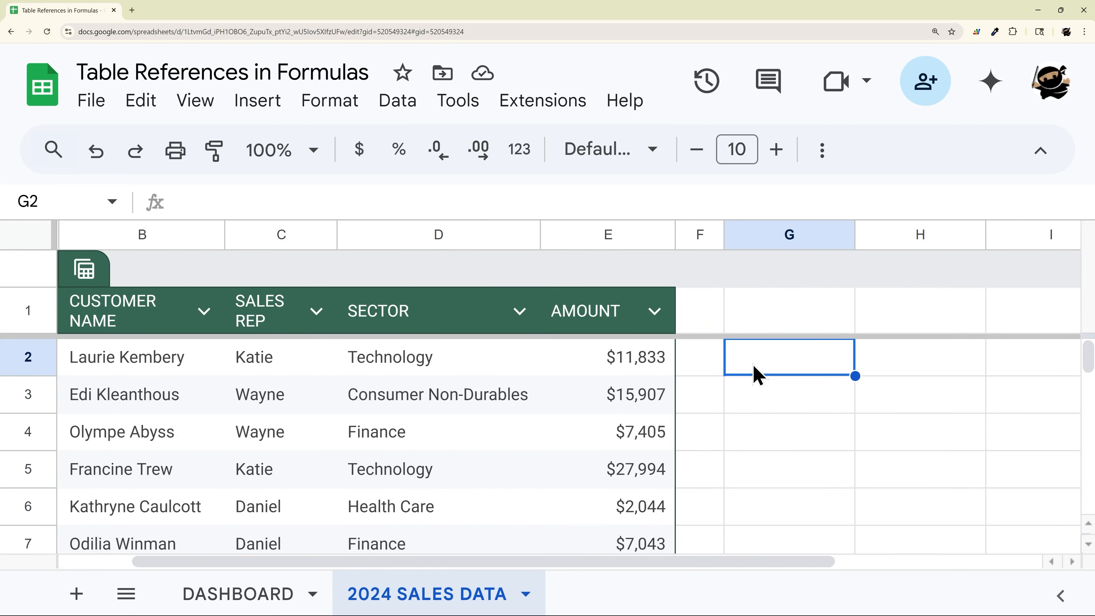
text(=SALE)
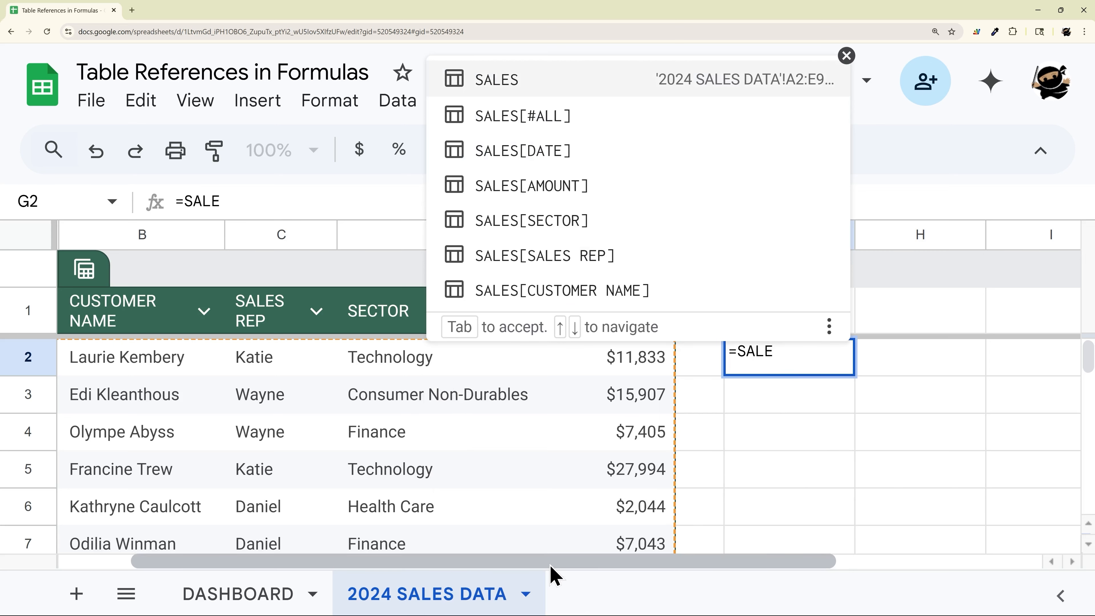
drag(553, 563, 455, 587)
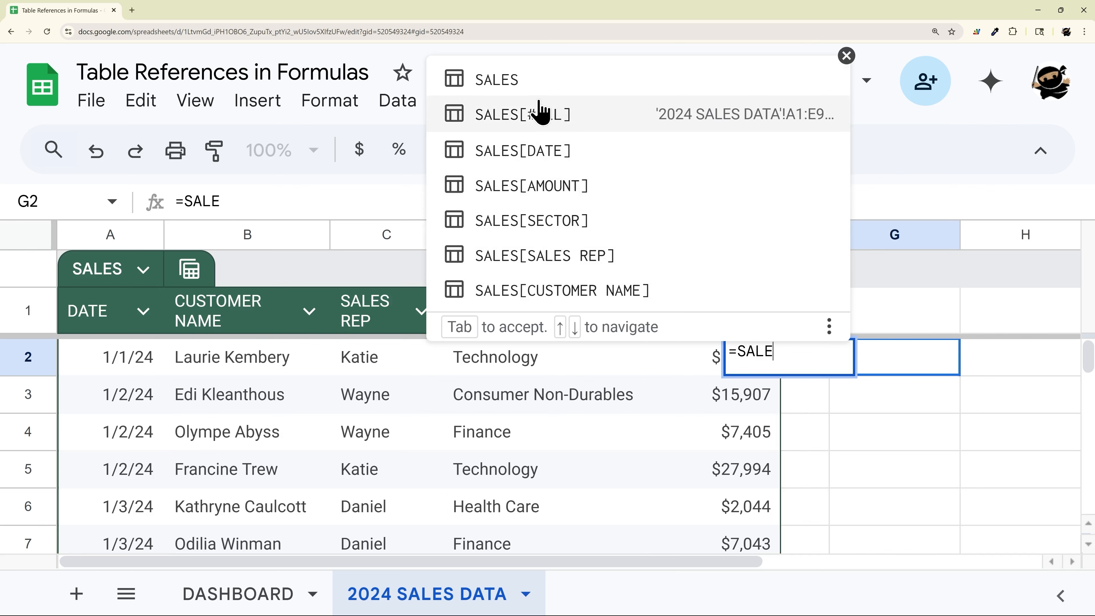
click(533, 81)
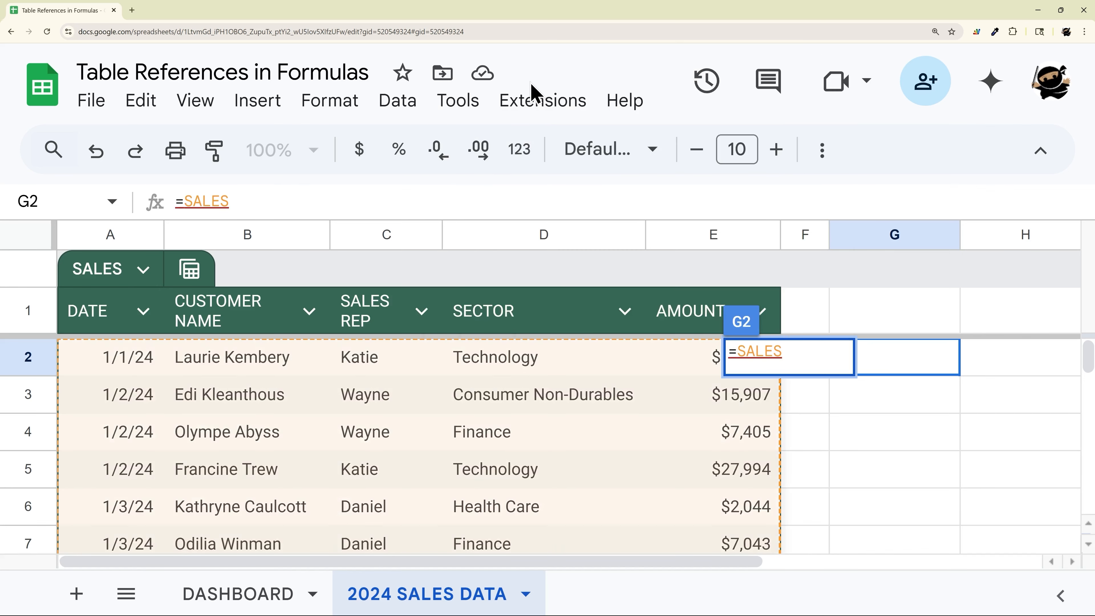
key(Return)
Step: Clear the formula in cell G2, undo the deletion, and open and close the cell without editing it
click(898, 363)
key(Delete)
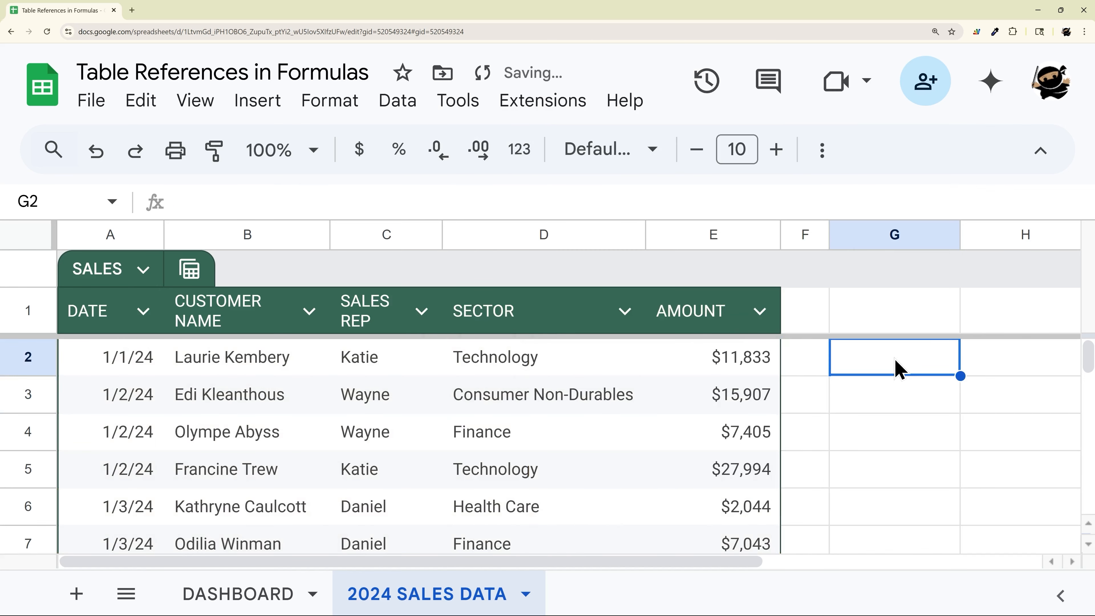
key(ctrl+z)
click(595, 450)
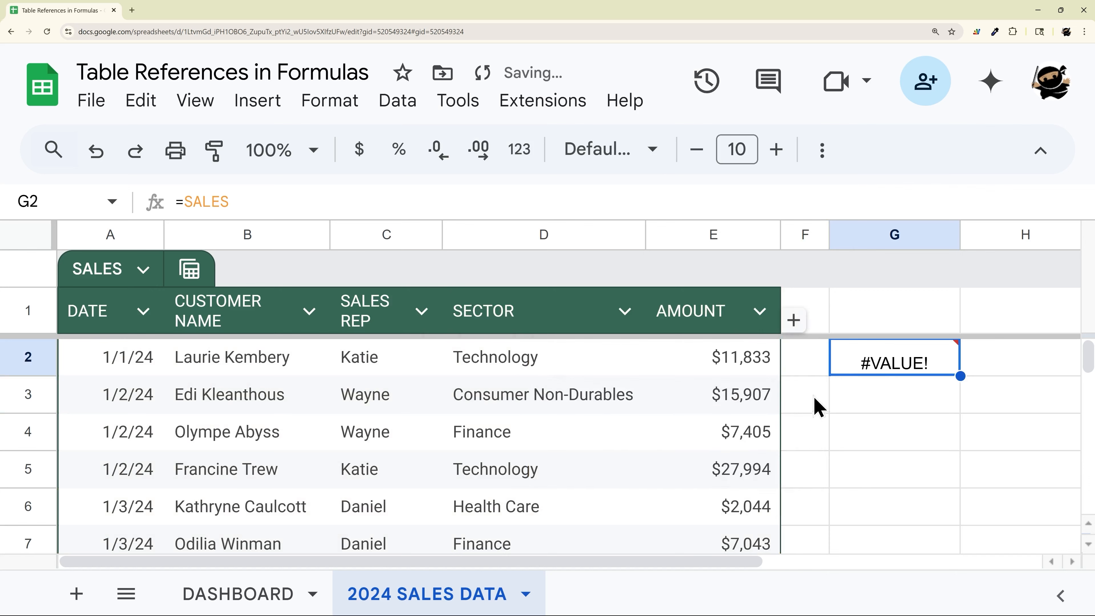
double_click(887, 366)
click(872, 420)
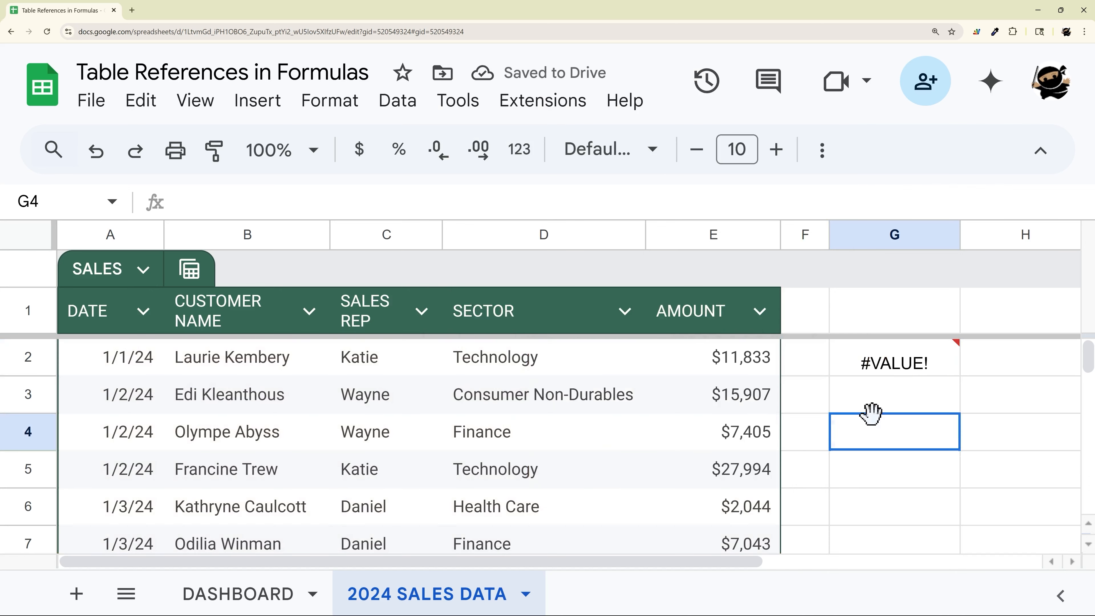
Step: Wrap the table reference in cell G2 in an array function so it reads =arrayformula(SALES)
click(865, 369)
double_click(845, 364)
text(arrayformula(SALES)
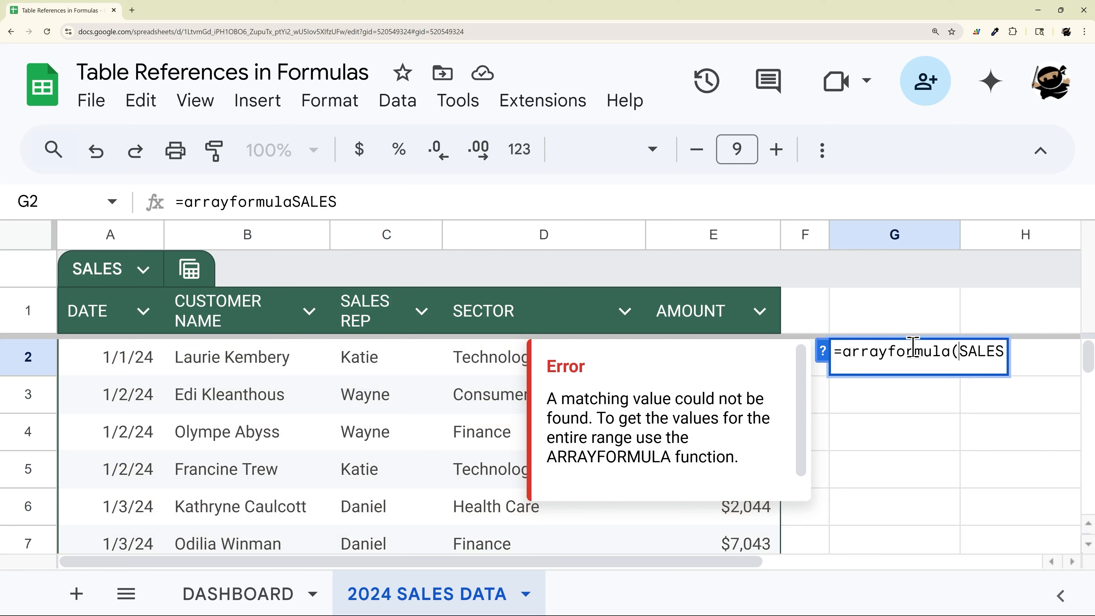
key(End)
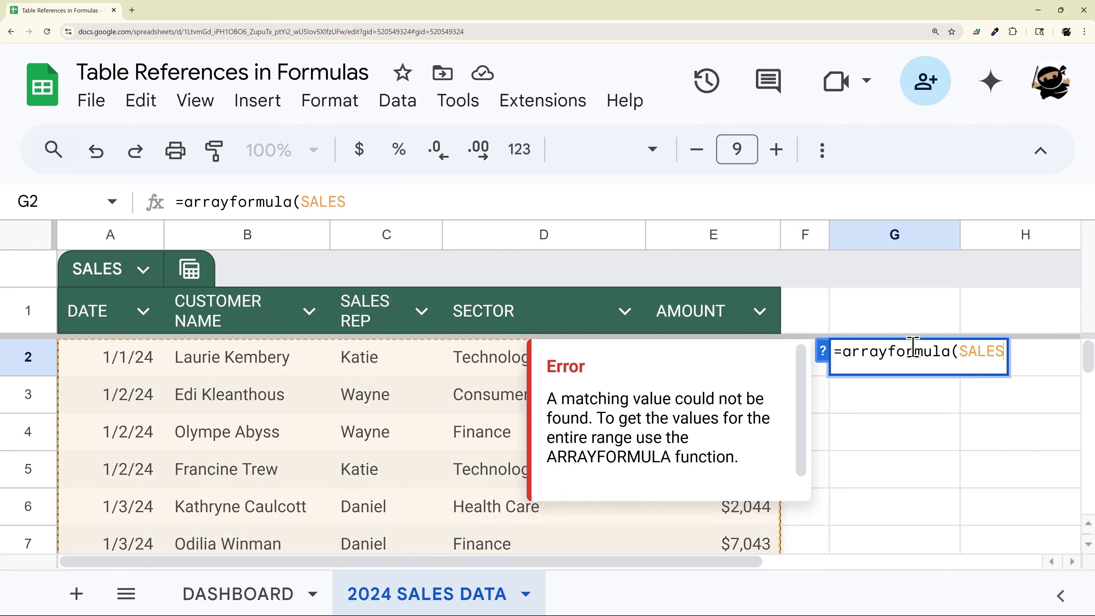
text())
key(Return)
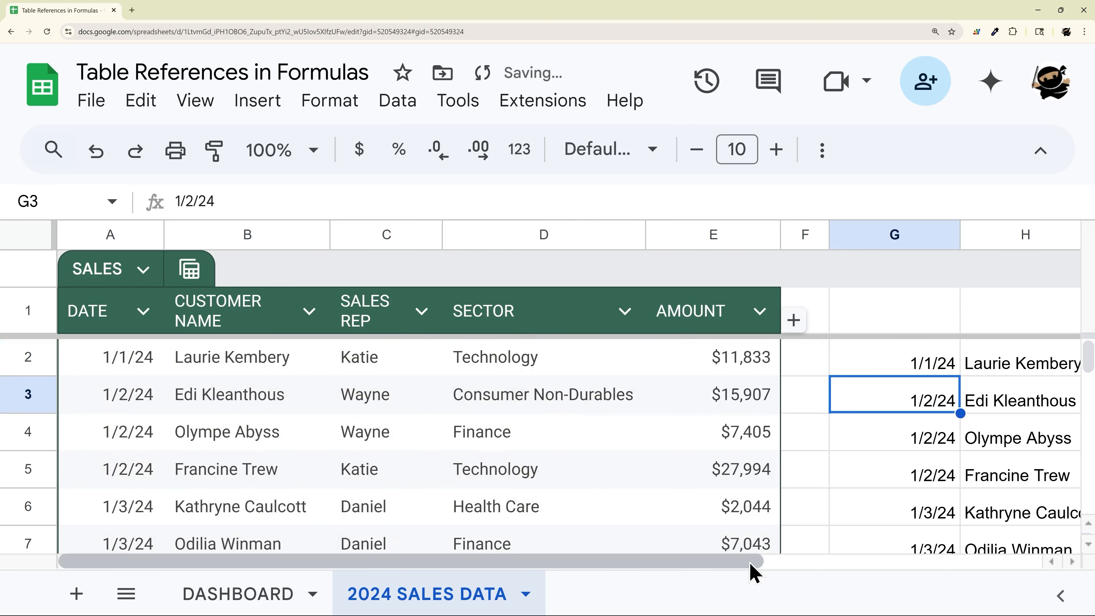
drag(750, 563, 1031, 597)
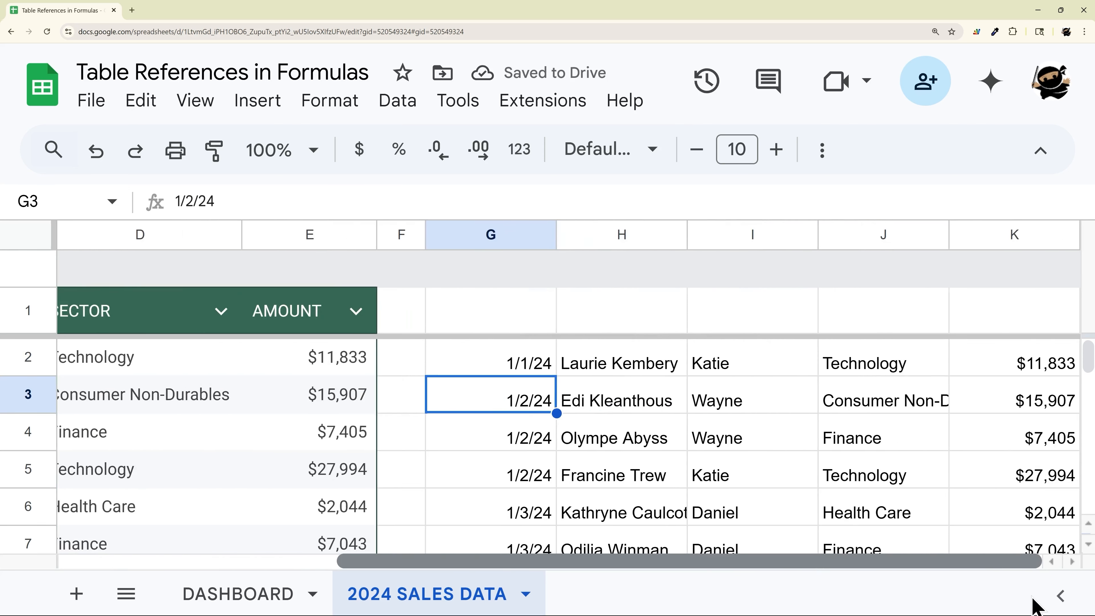
Step: Move the formula =arrayformula(SALES) from cell G2 to cell G1
click(526, 366)
drag(700, 568, 687, 604)
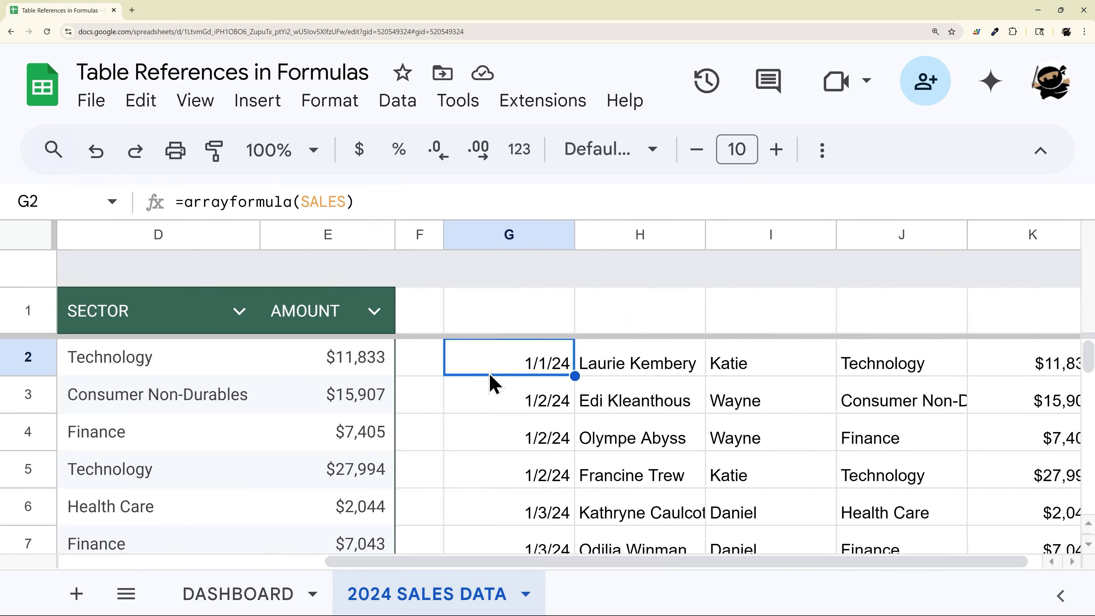
drag(359, 201, 142, 207)
key(ctrl+c)
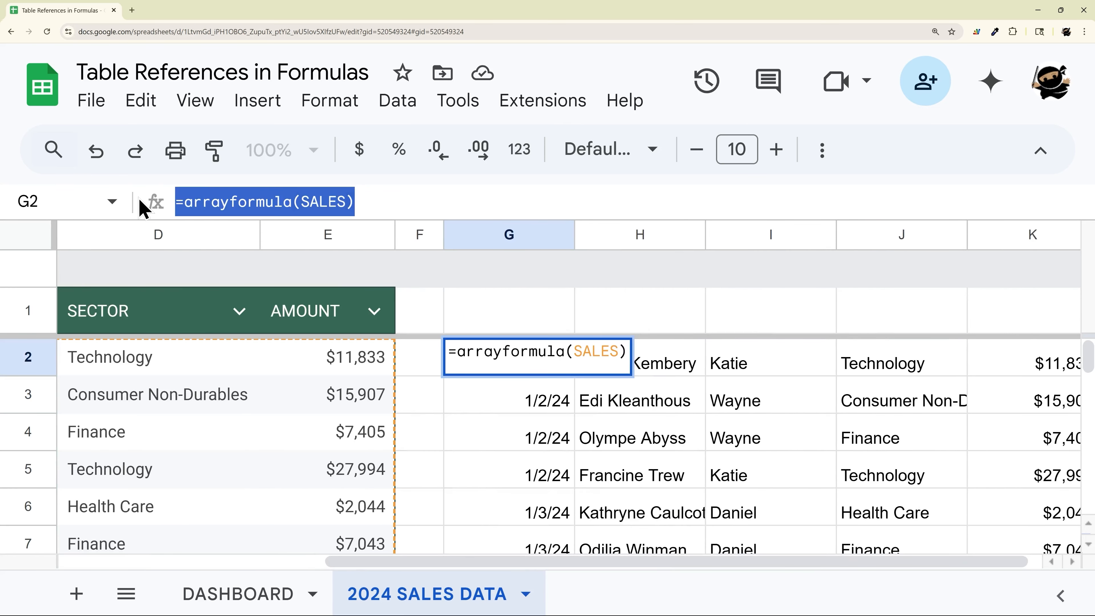
key(BackSpace)
key(Return)
click(551, 327)
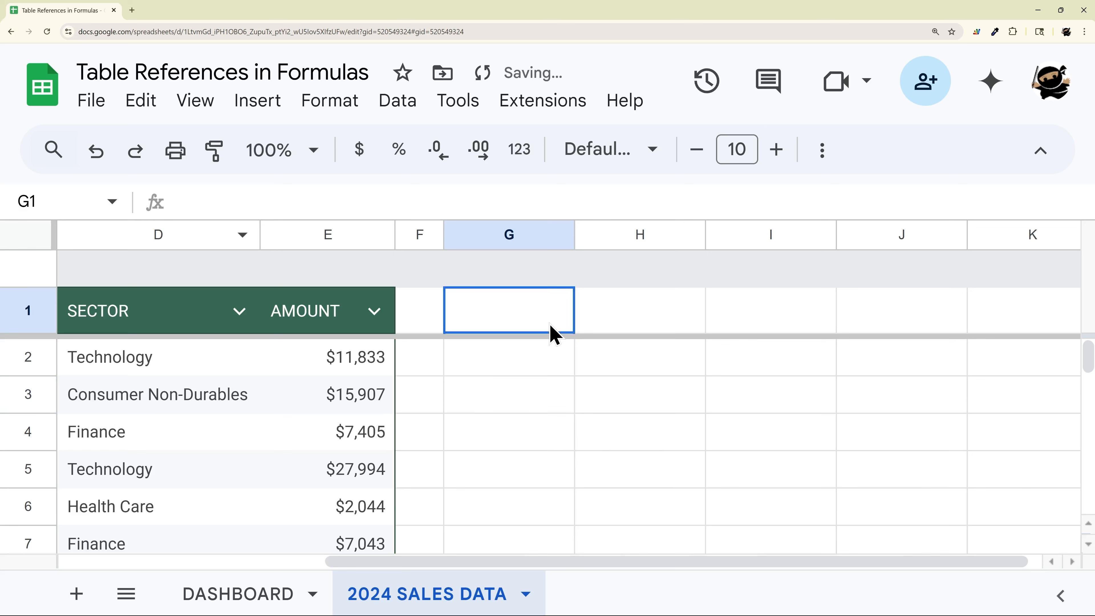
key(ctrl+v)
Step: Extend the table reference in cell G1 to include the header row, so it reads =arrayformula(SALES[#ALL])
key(Left)
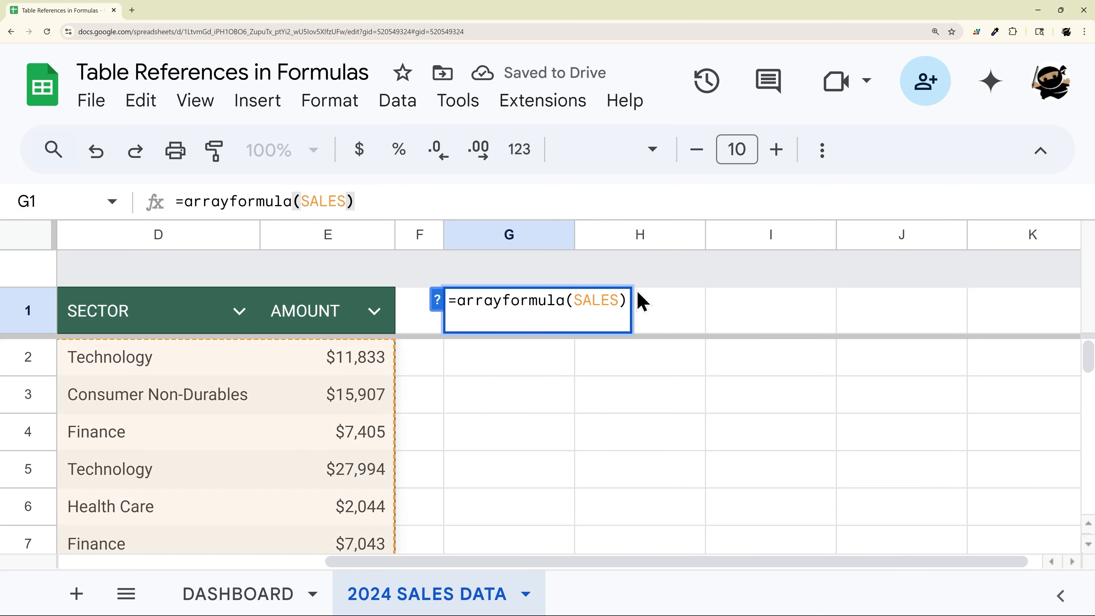
text([)
click(521, 338)
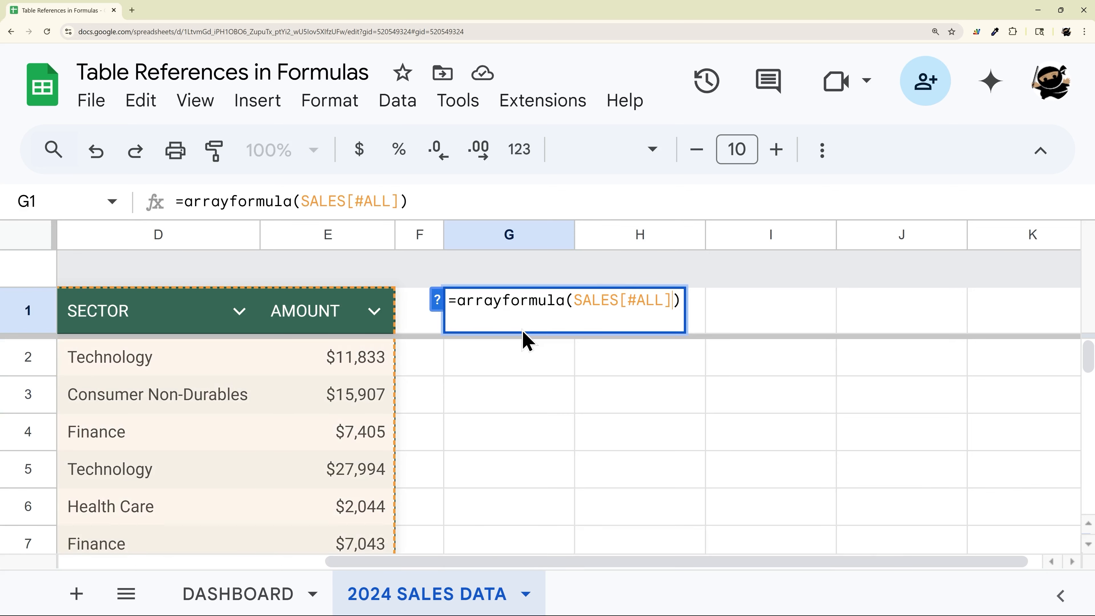
key(Return)
click(530, 324)
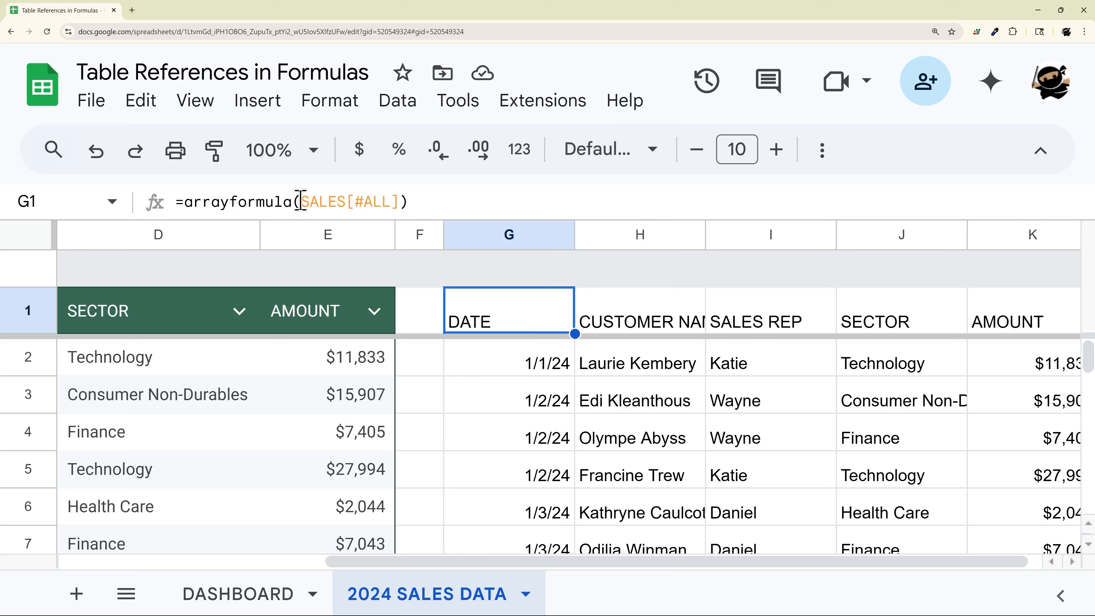
Step: Change the reference in the G1 array formula to the suggested single-column reference SALES[AMOUNT]
double_click(360, 199)
text(Am)
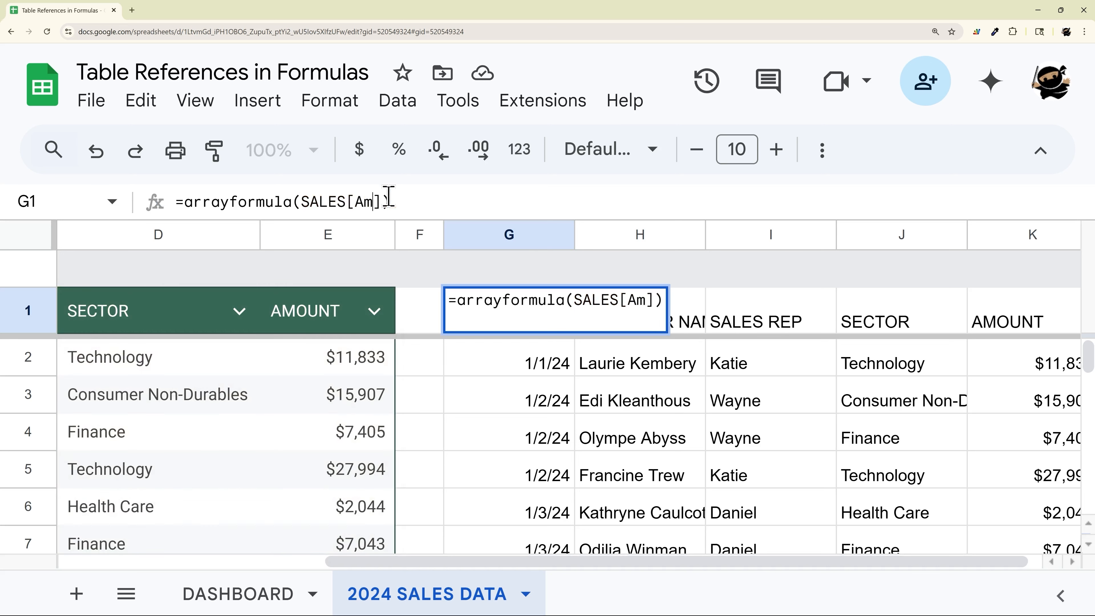
key(BackSpace)
text(MOU)
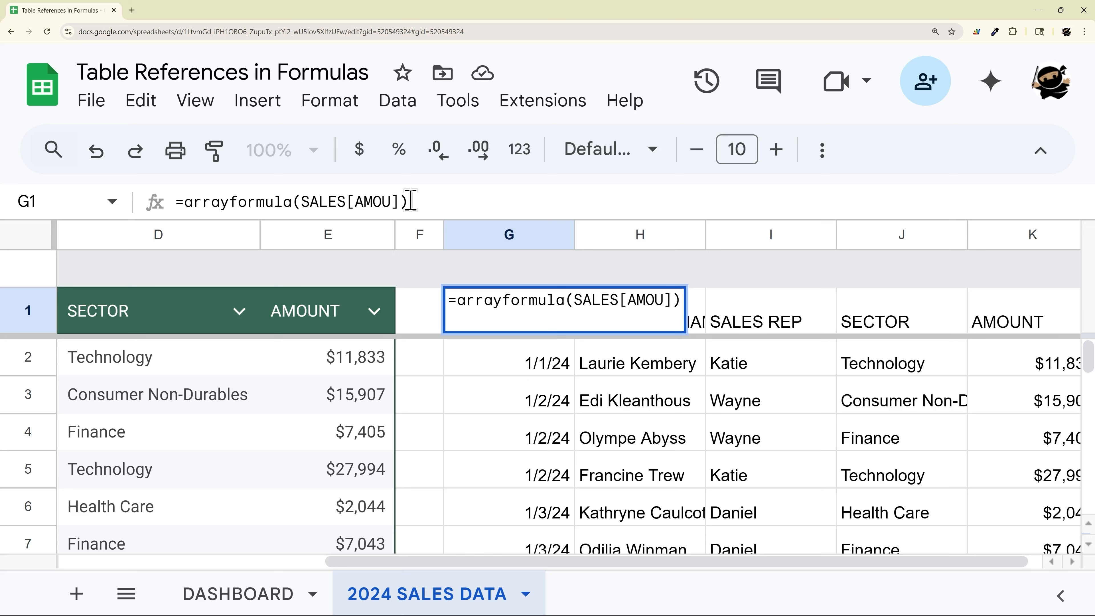
key(Delete)
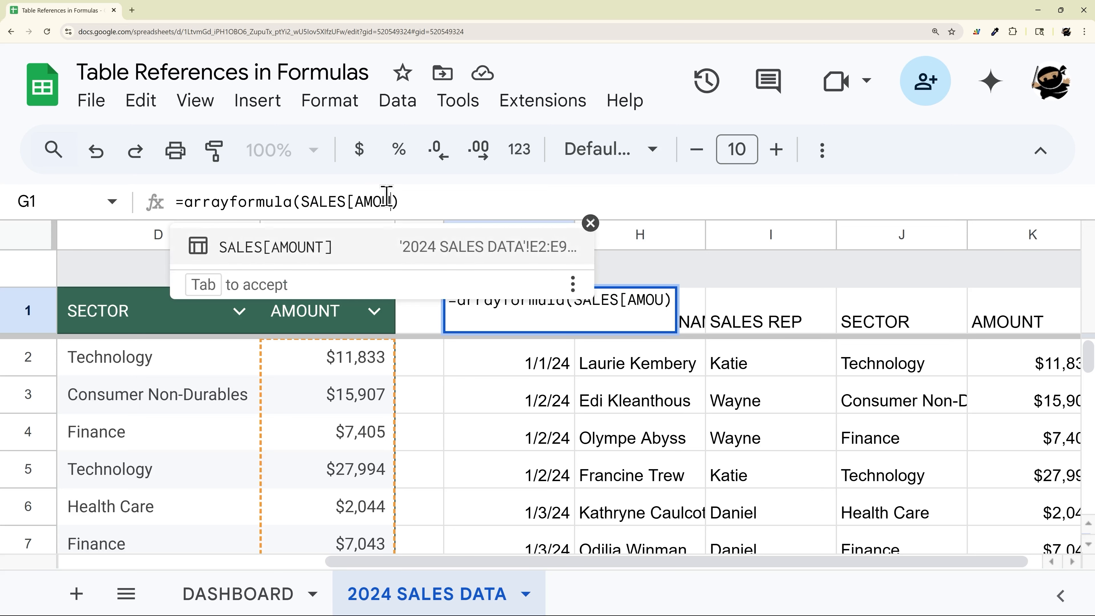
click(236, 248)
key(Return)
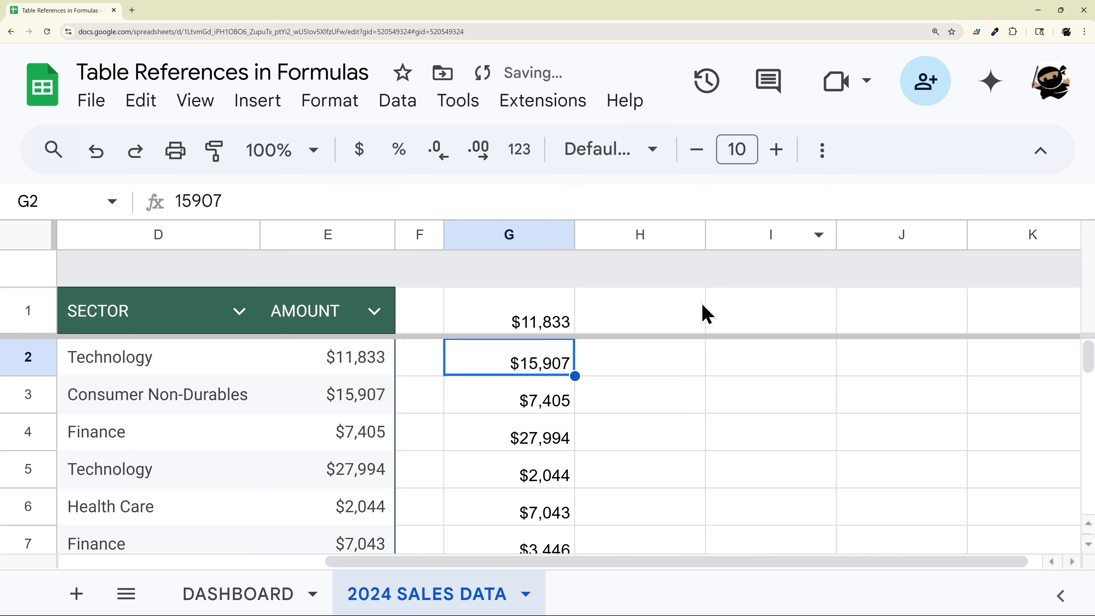
Step: Clear the formula in cell G1 and delete columns G through K from the 2024 SALES DATA sheet
click(535, 326)
key(Delete)
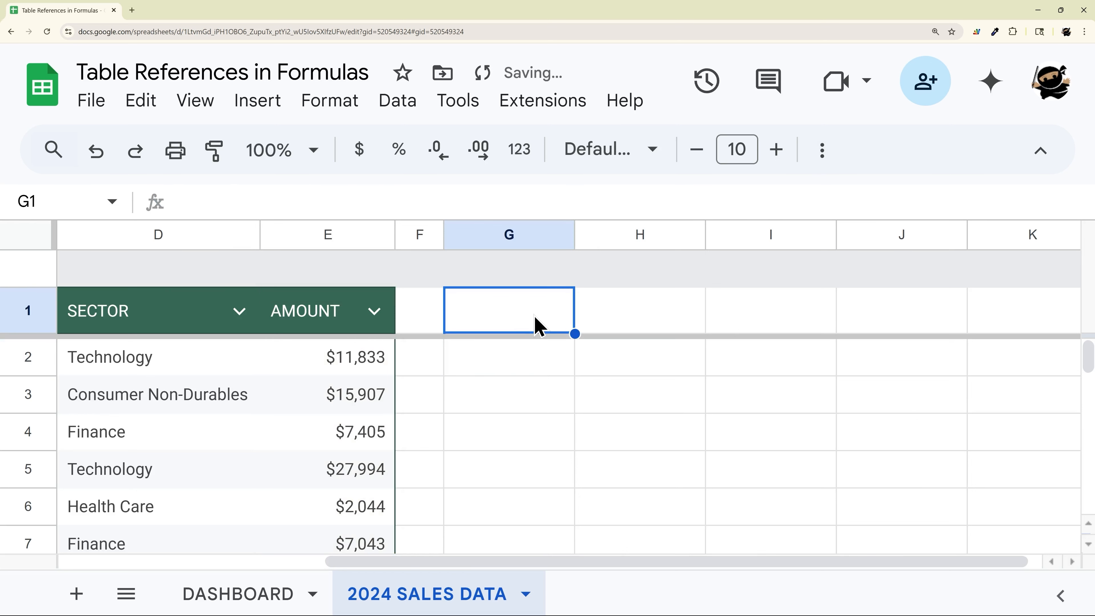
drag(513, 235, 1017, 233)
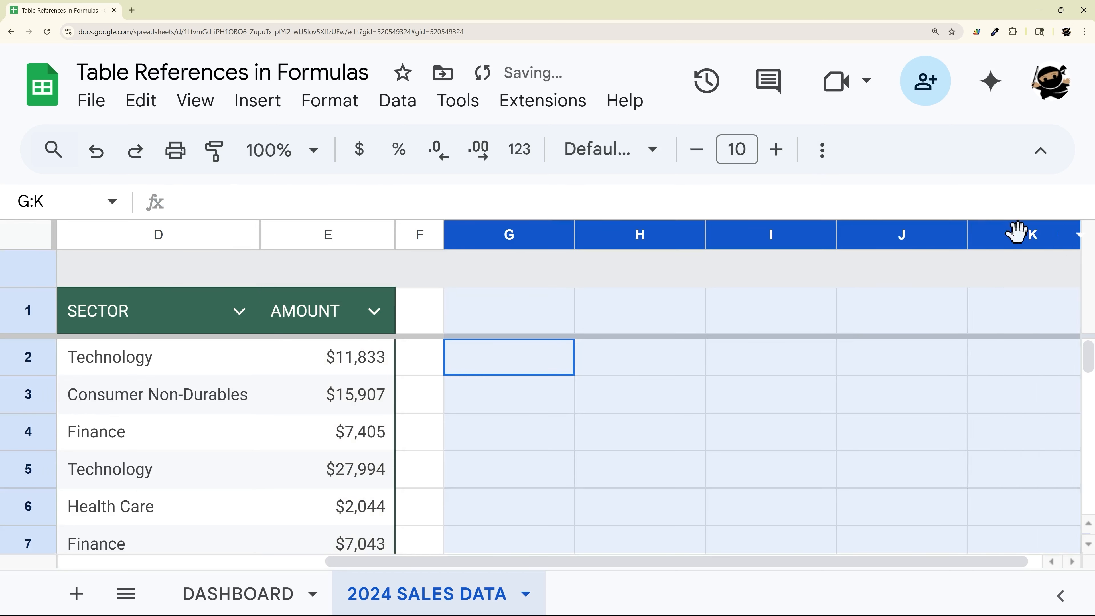
right_click(944, 228)
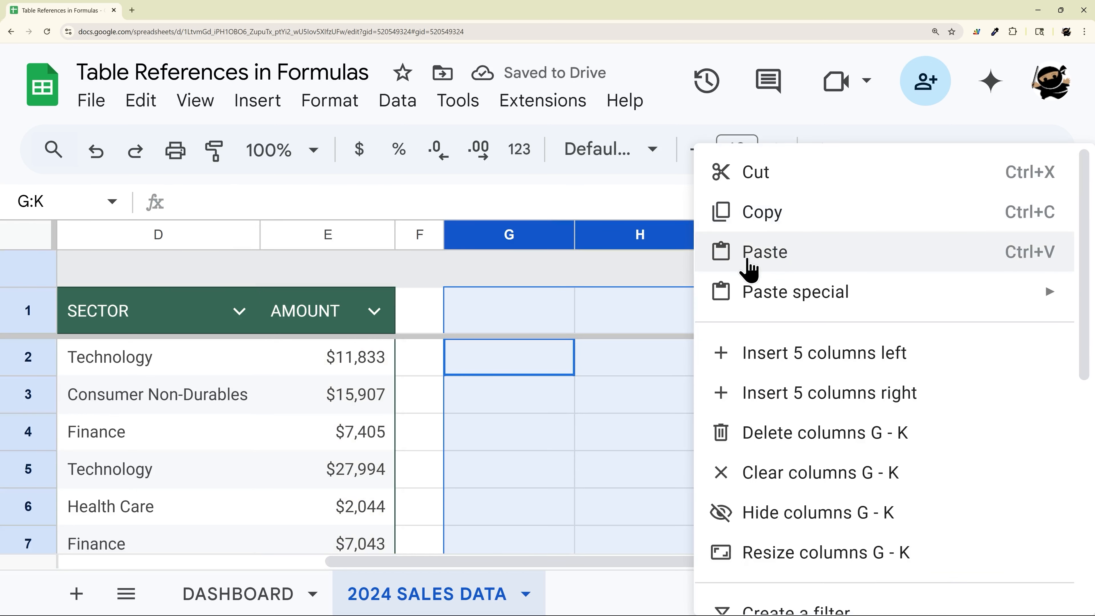
click(822, 433)
scroll(645, 537, down, 1)
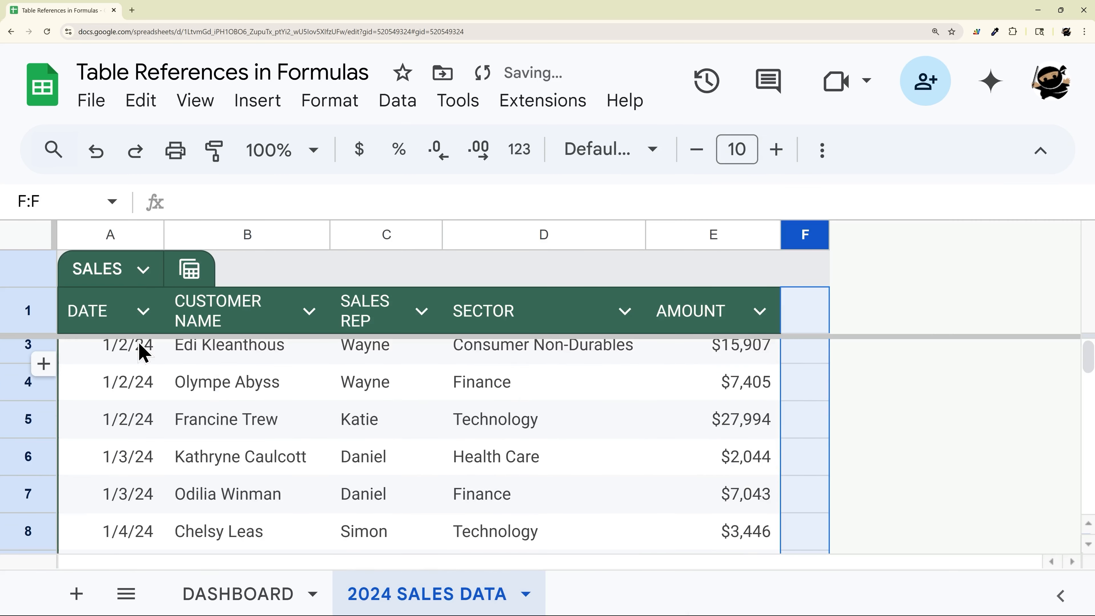
Step: On the DASHBOARD sheet, begin a FILTER formula in cell C9 with the SALES table as its range, checking the source table while editing
click(232, 600)
scroll(254, 406, up, 2)
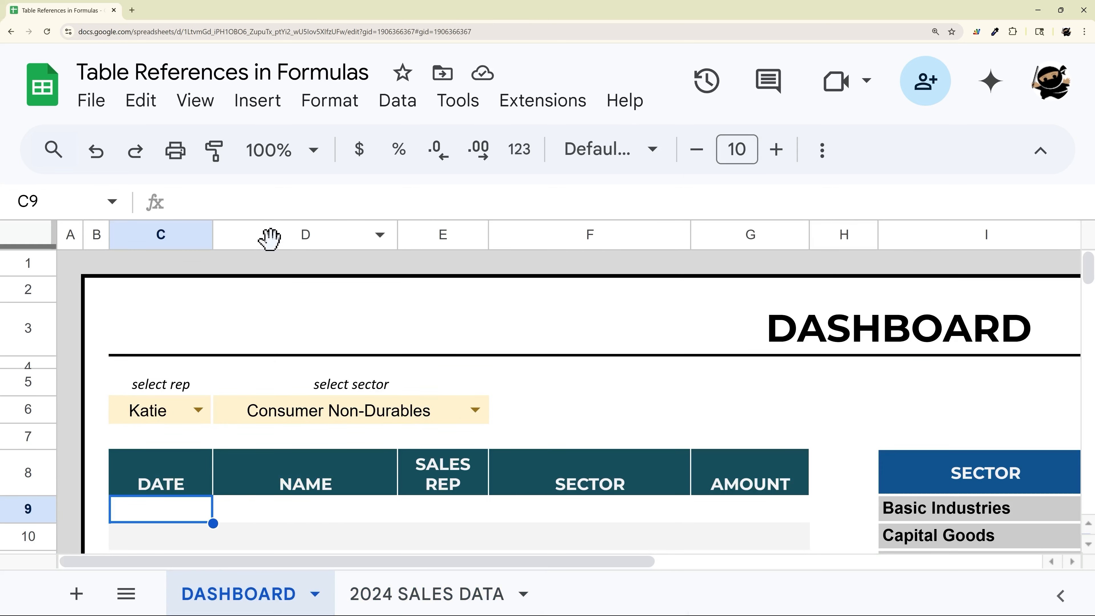
scroll(273, 321, down, 1)
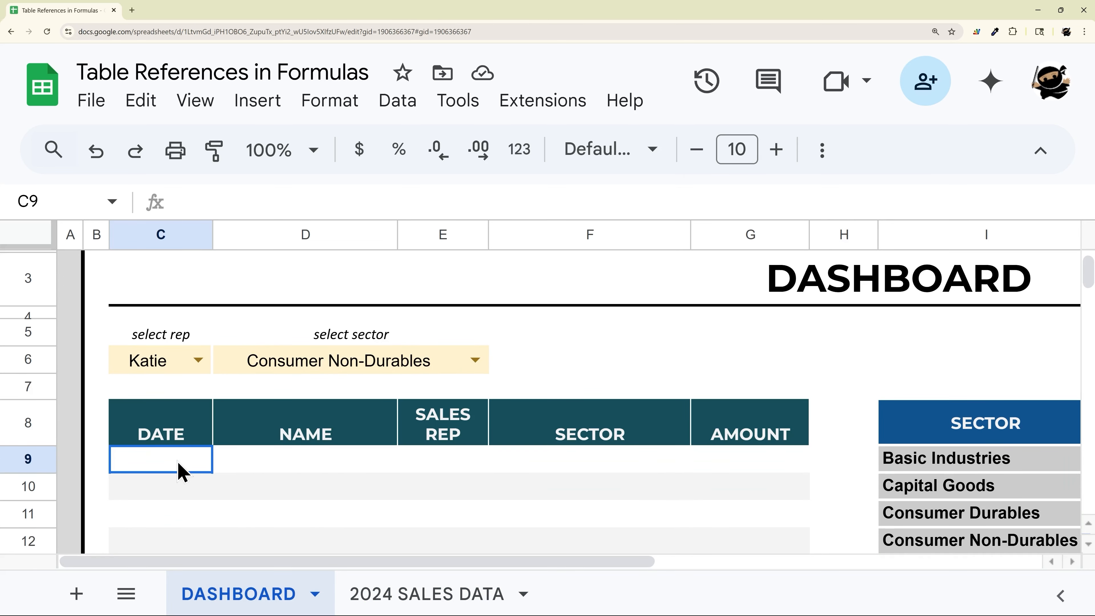
text(=filter()
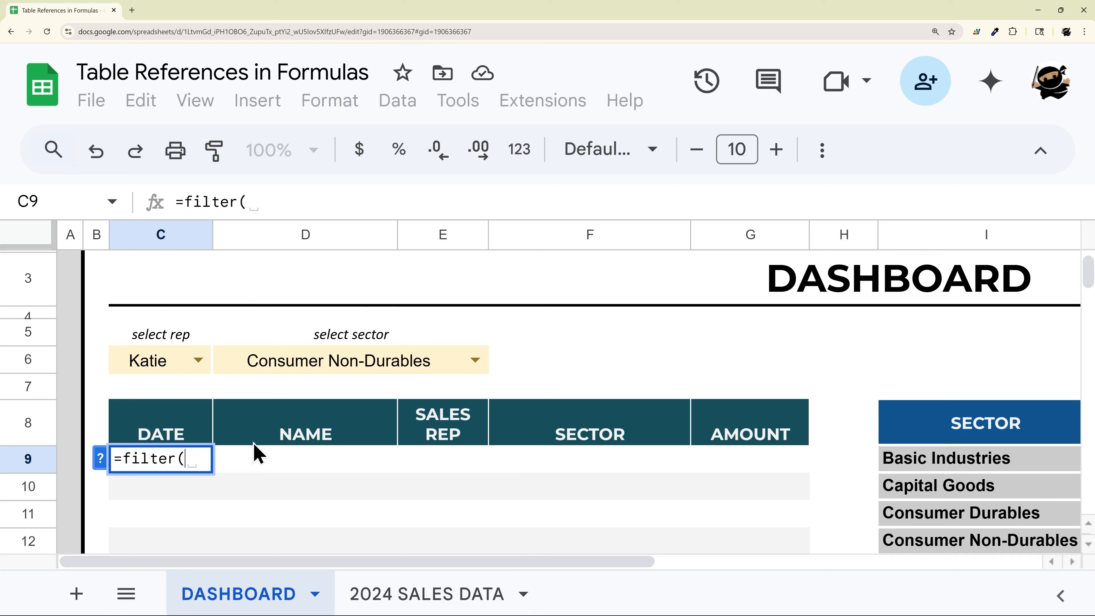
scroll(271, 455, down, 1)
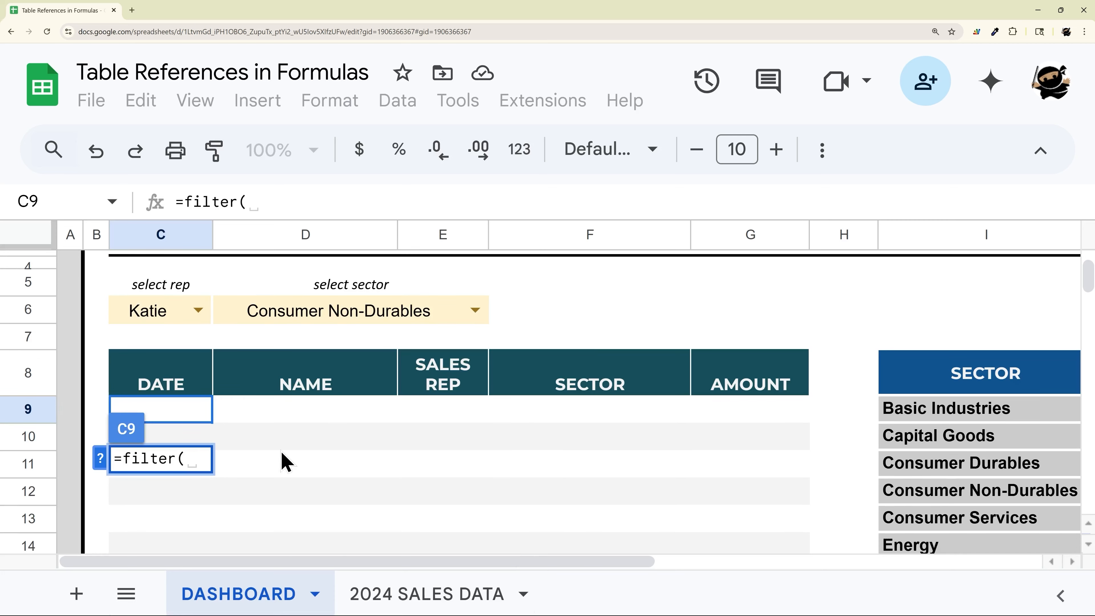
click(369, 600)
scroll(432, 376, up, 1)
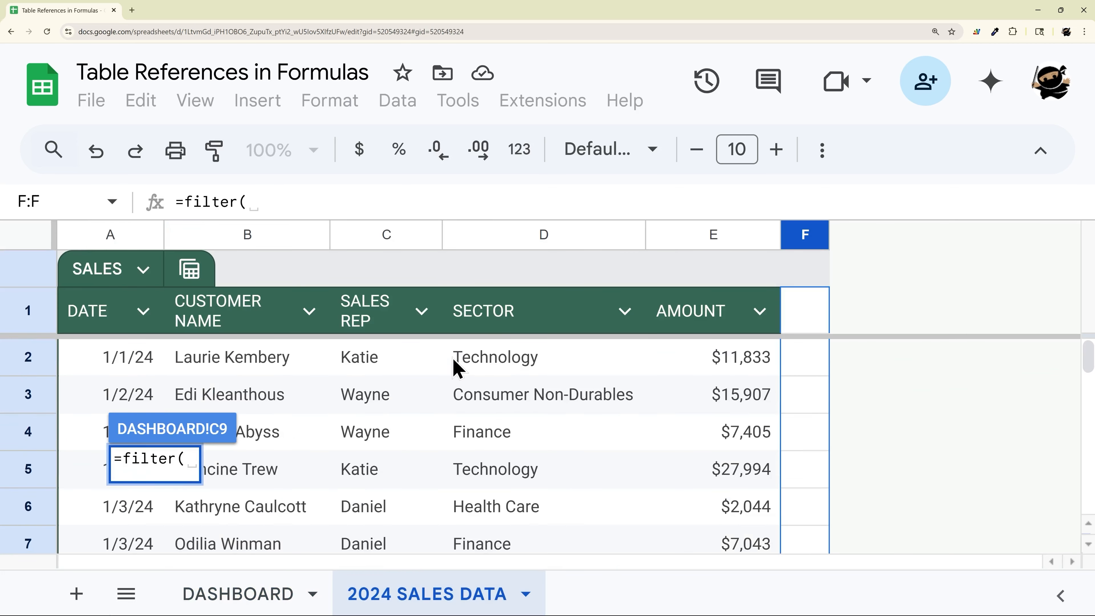
click(242, 593)
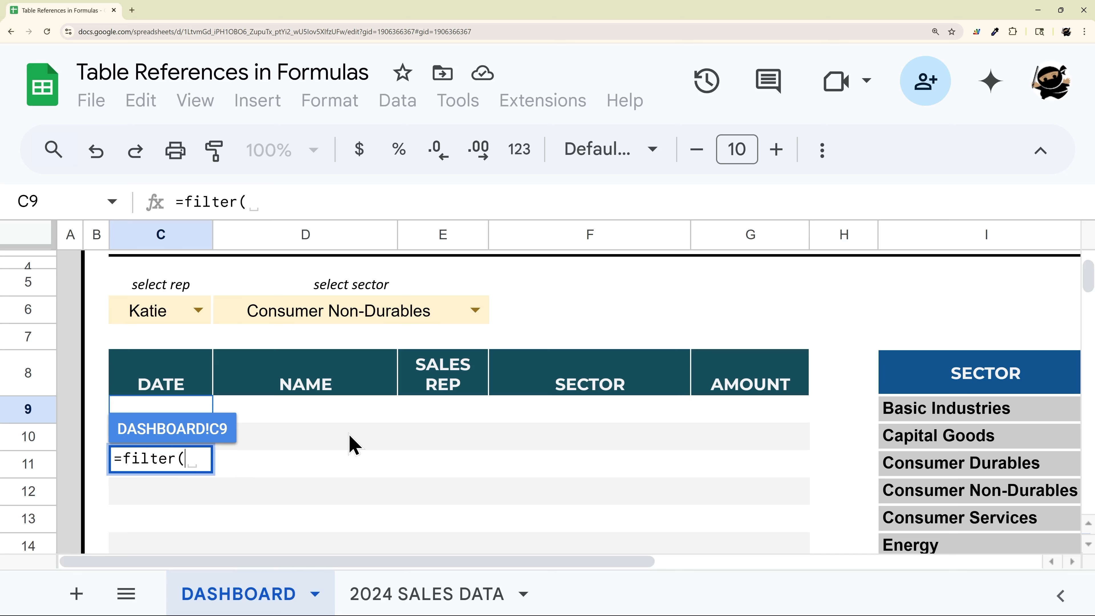
text(SALES)
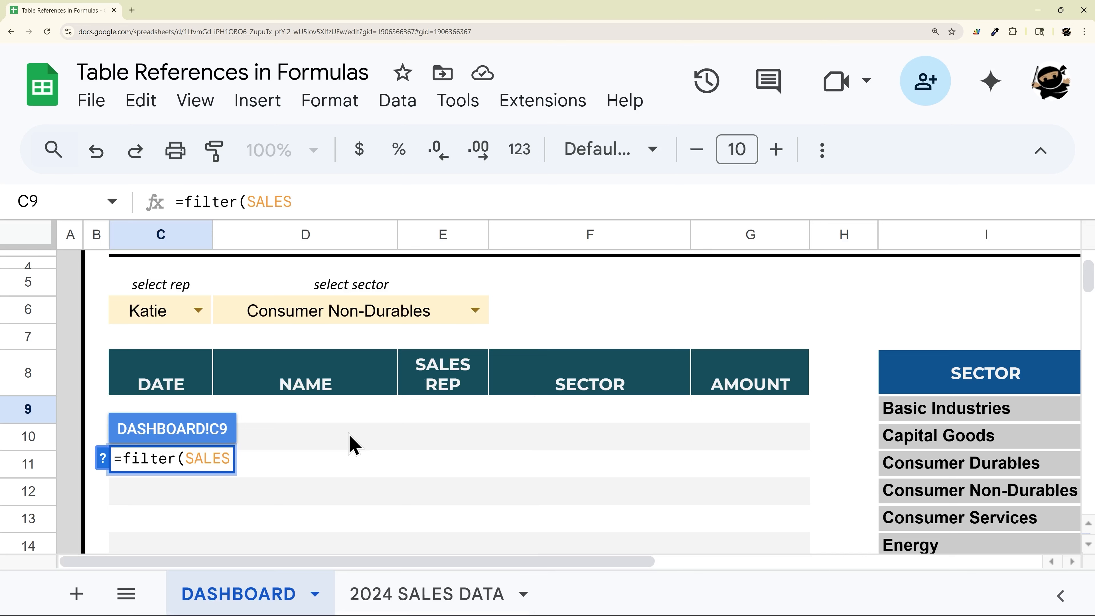
text(,)
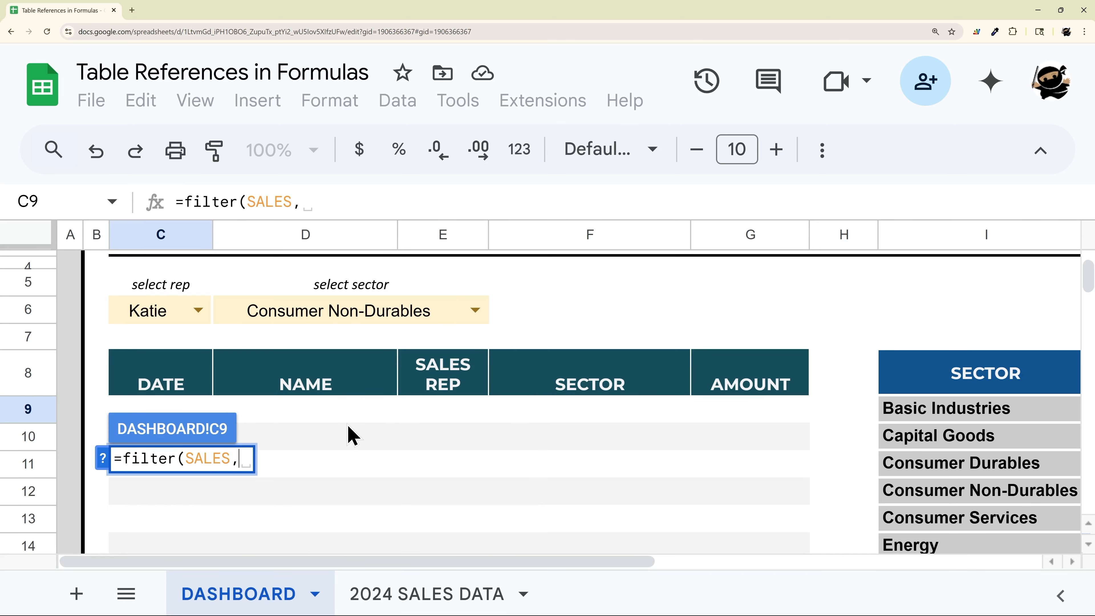
Step: Add the condition SALES[SALES REP]=C6 to the FILTER formula, using the suggested column reference and the rep selection cell
text(SA)
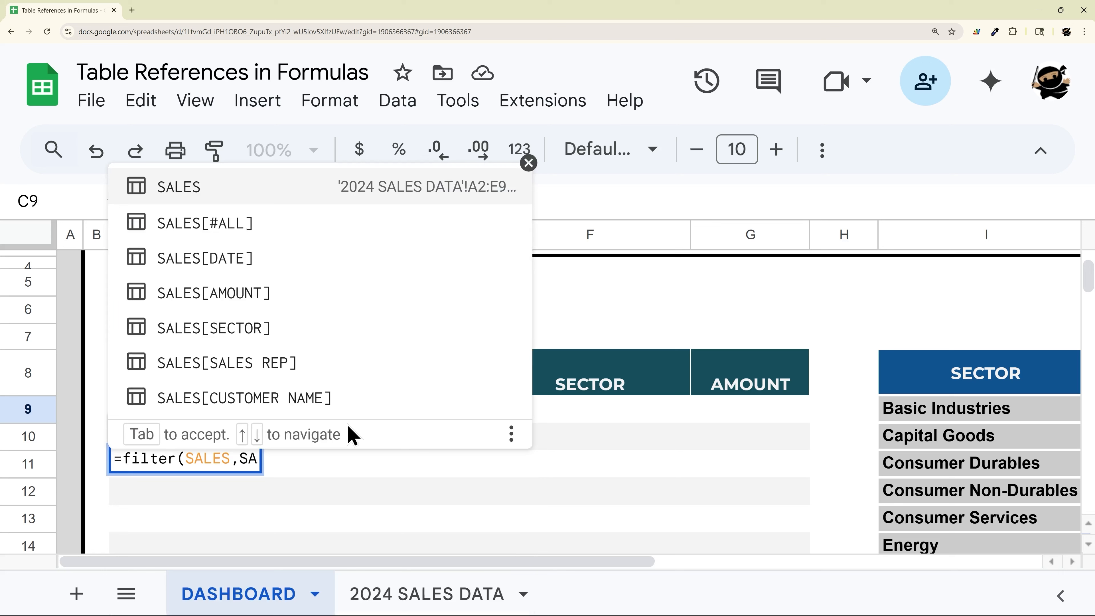
click(263, 374)
text(=)
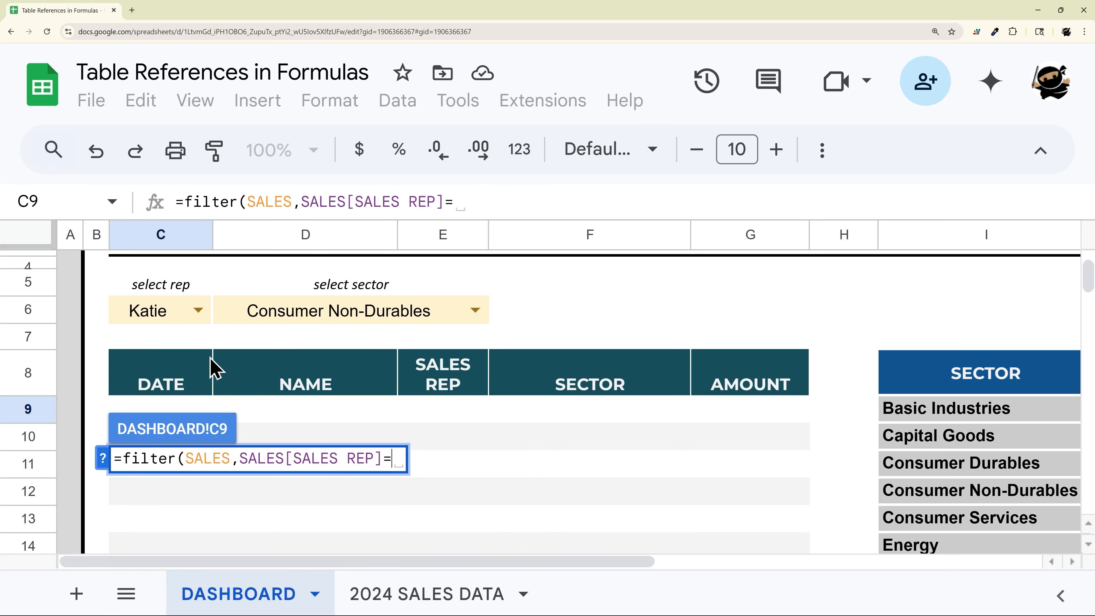
click(171, 319)
text(,)
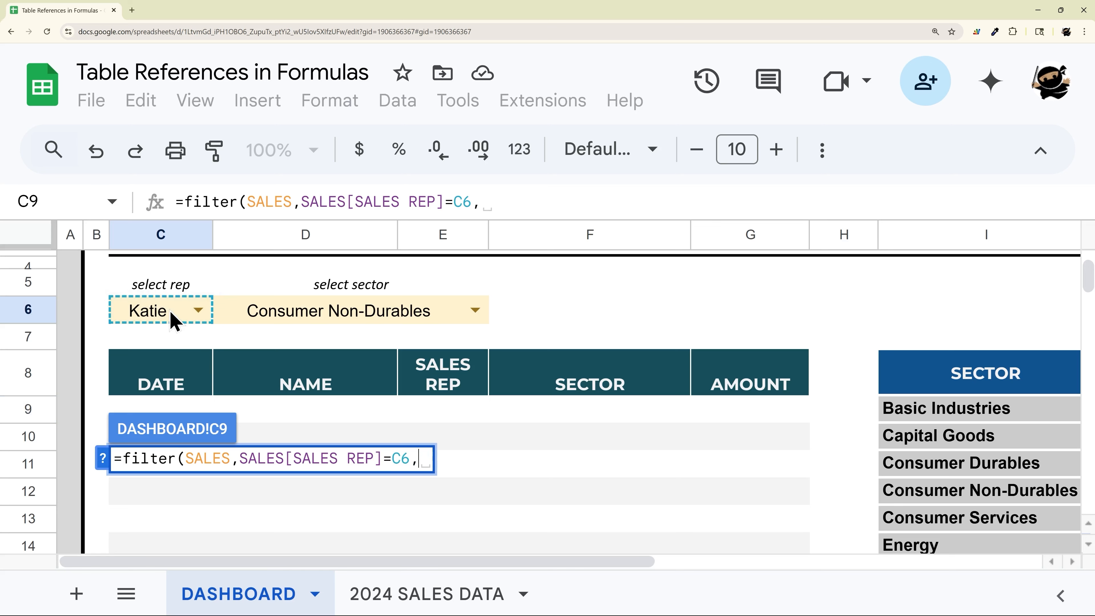
Step: Add a second FILTER condition matching SALES[SECTOR] to the sector selection in D6, and enter the formula
text(SALE)
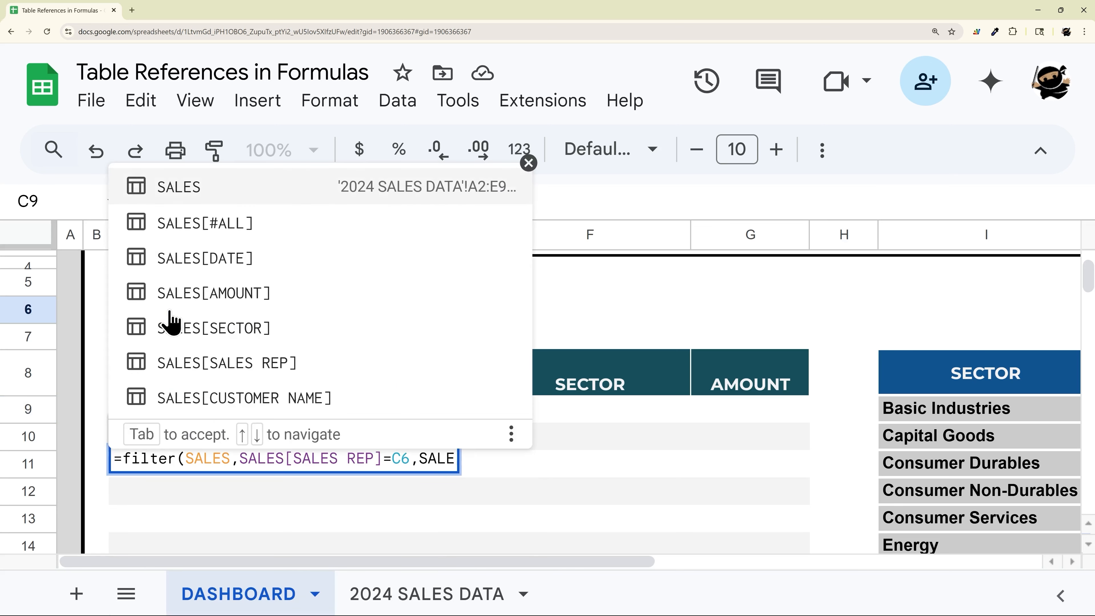
click(235, 336)
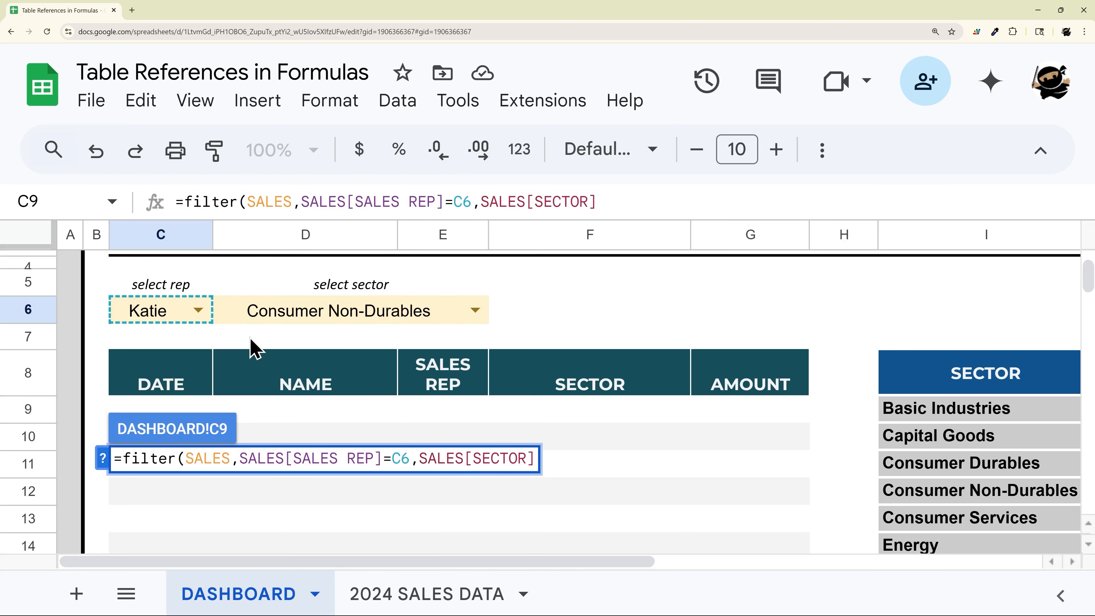
text(=)
click(414, 319)
key(Return)
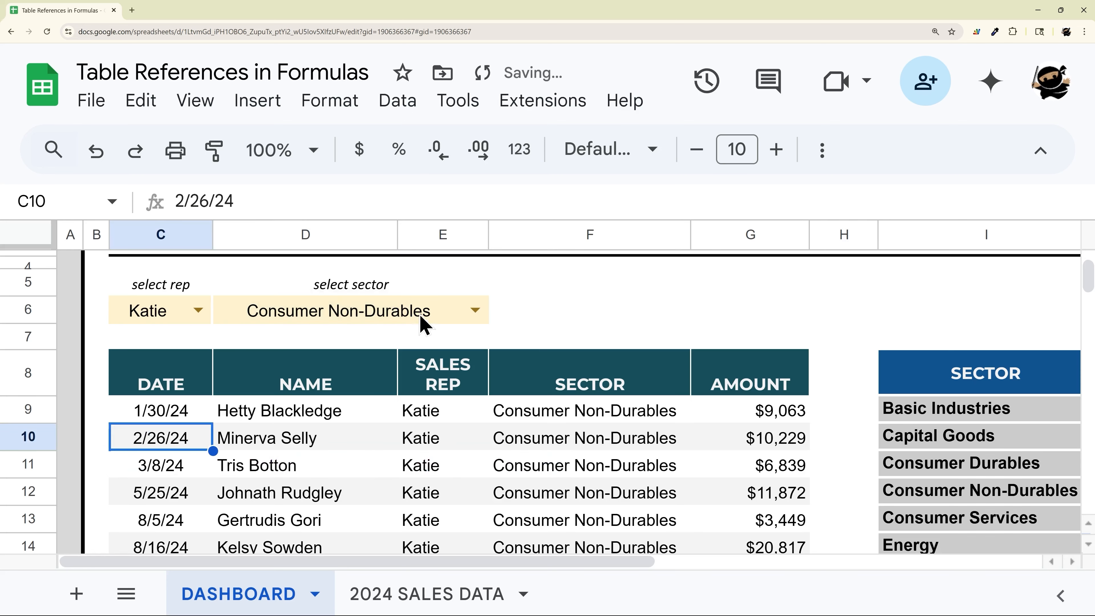
Step: Set the dashboard's sector selection to Capital Goods and look over the filtered rows
scroll(433, 362, down, 2)
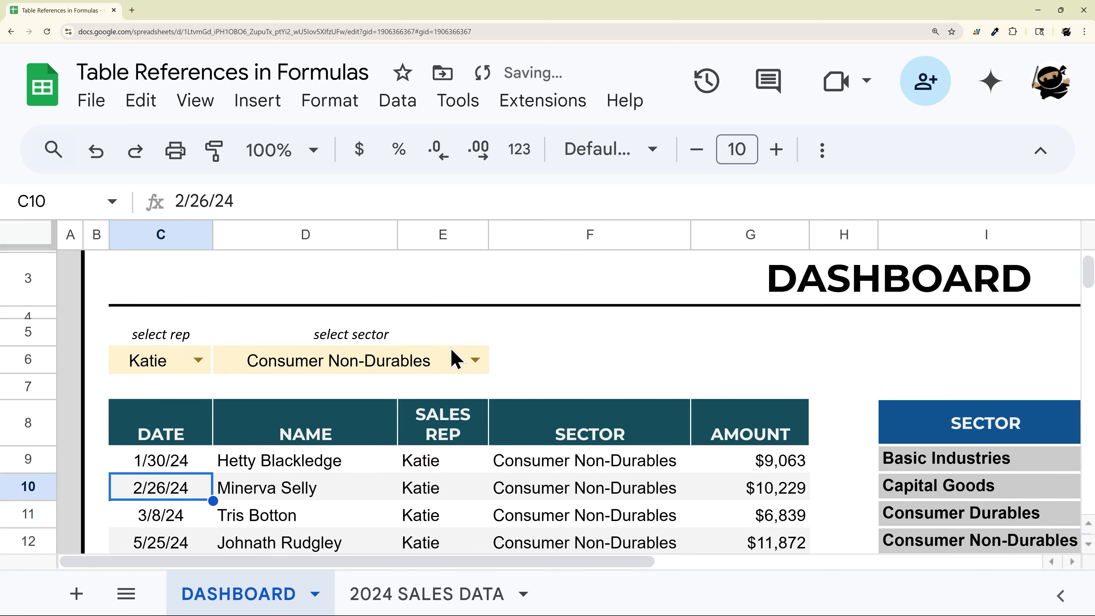
click(478, 366)
click(330, 424)
scroll(483, 391, down, 3)
scroll(483, 391, down, 3)
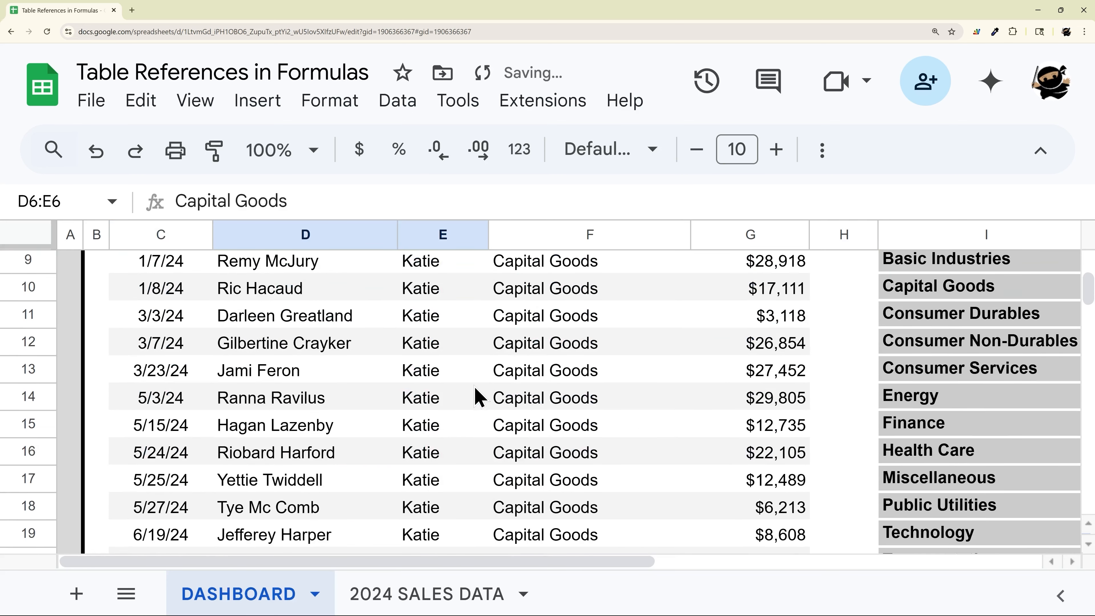
scroll(479, 396, up, 6)
scroll(478, 402, down, 3)
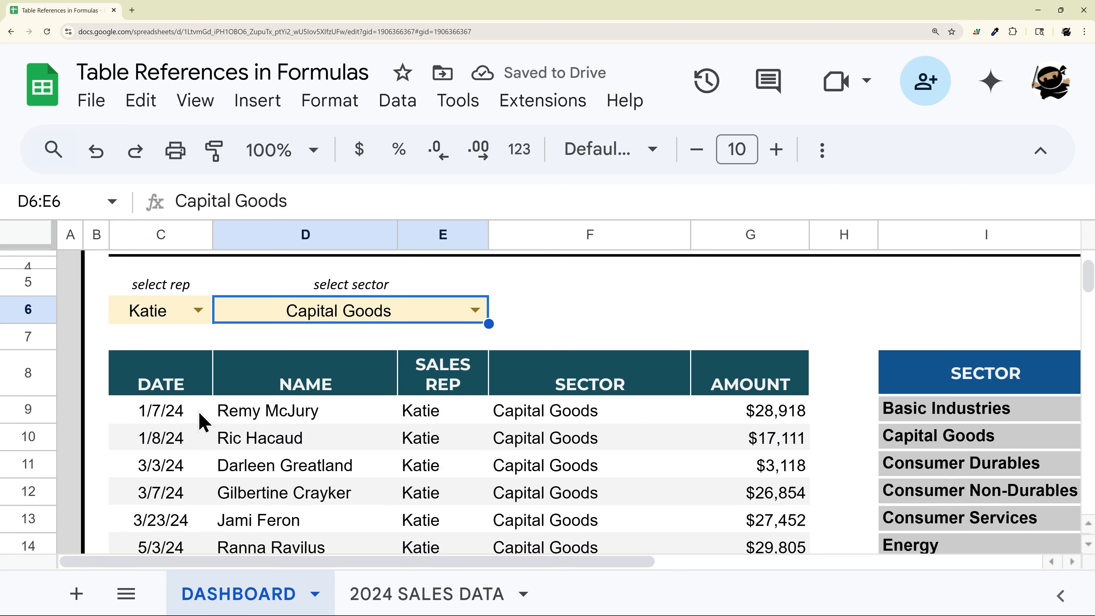
Step: Clear the FILTER formula from cell C9 of the dashboard
click(201, 419)
key(Delete)
text(=qur)
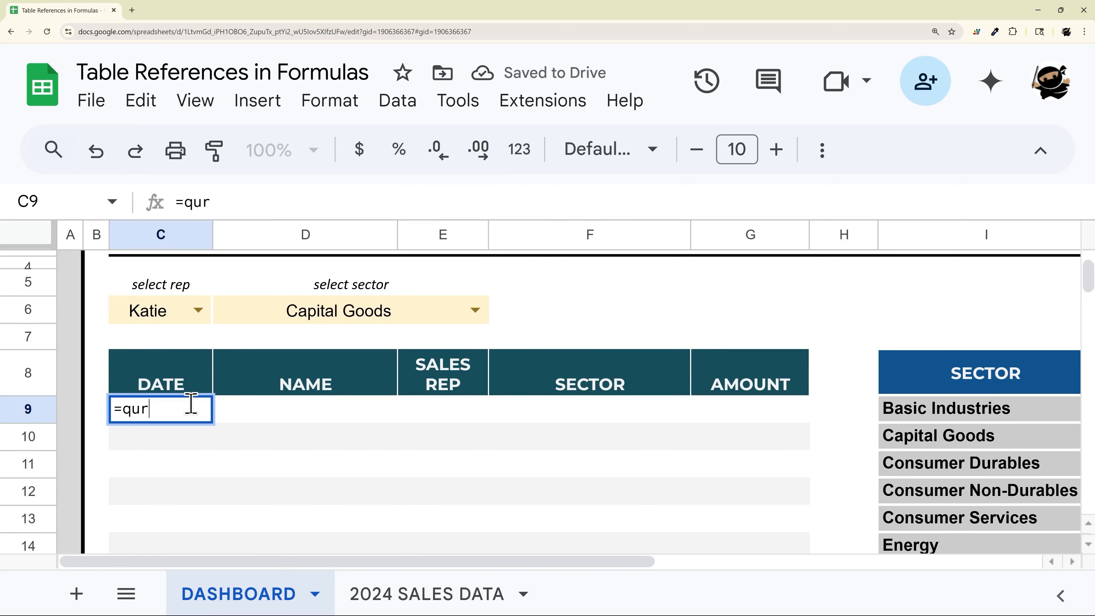
key(BackSpace)
text(ery(SALES)
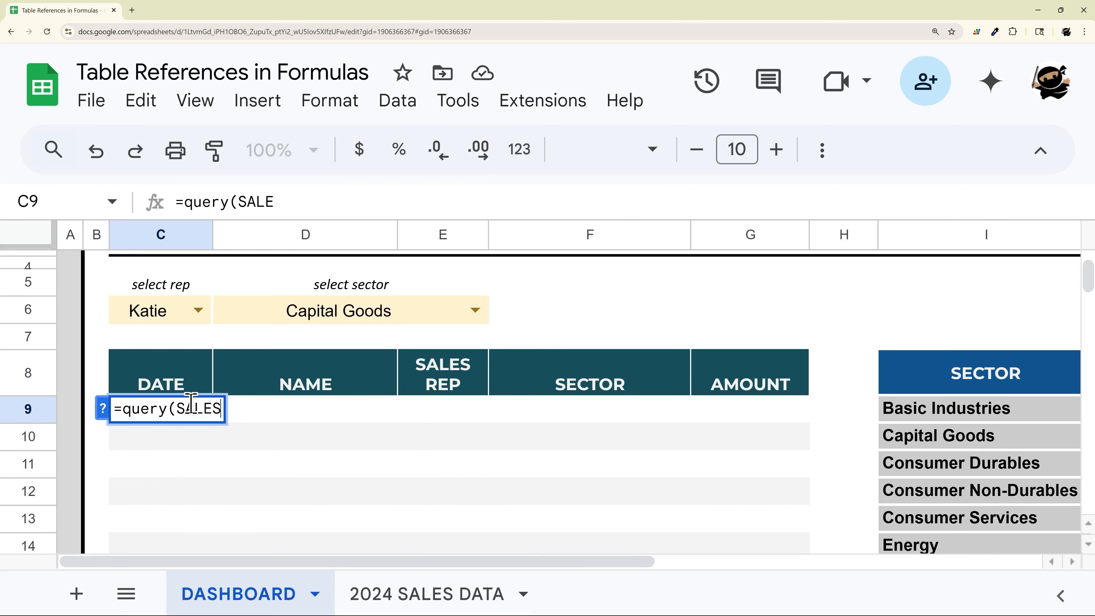
text(,")
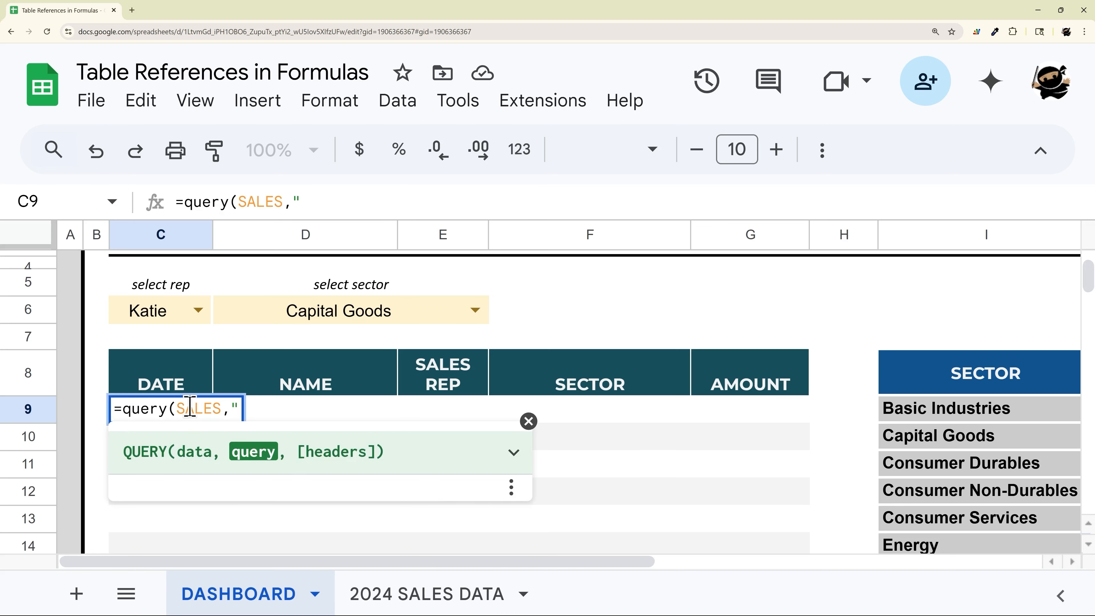
drag(178, 408, 222, 408)
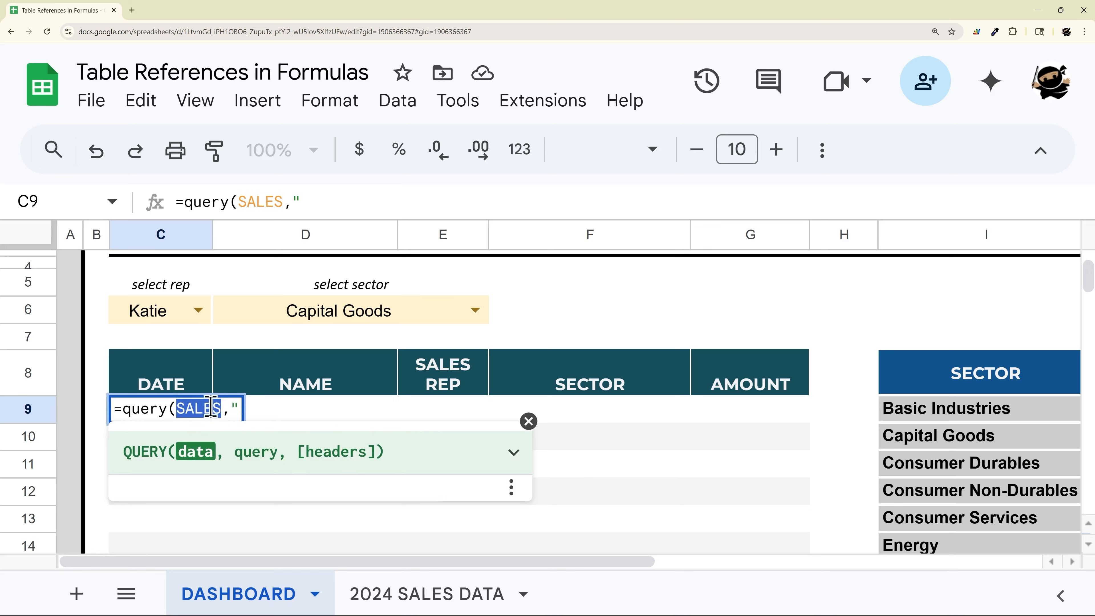
key(Escape)
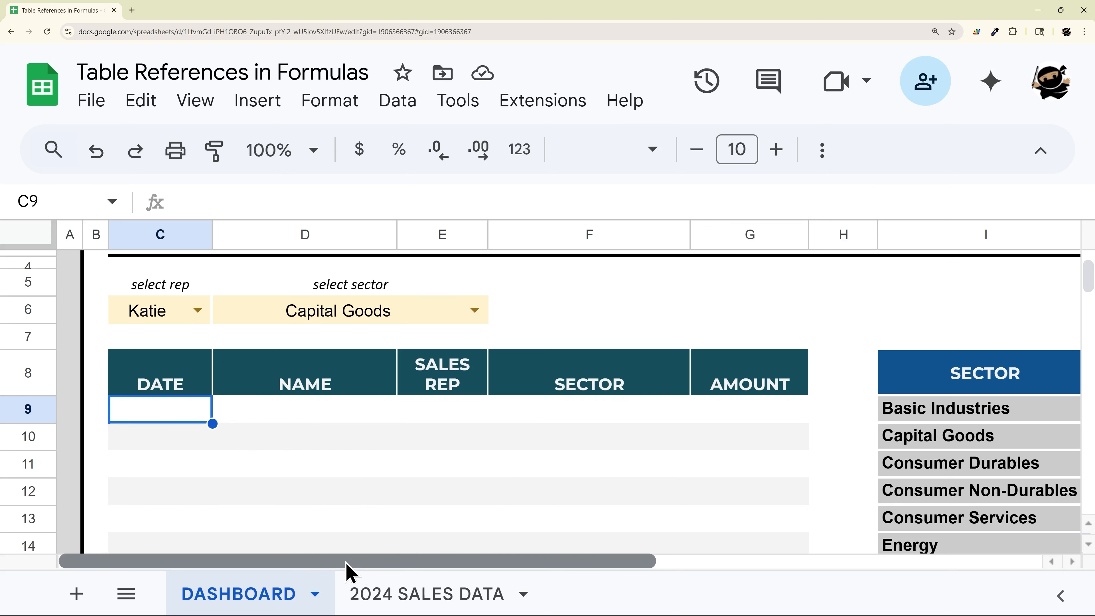
Step: Examine the sector summary table's rep headers, sector labels, and start and end date cells
drag(347, 563, 728, 604)
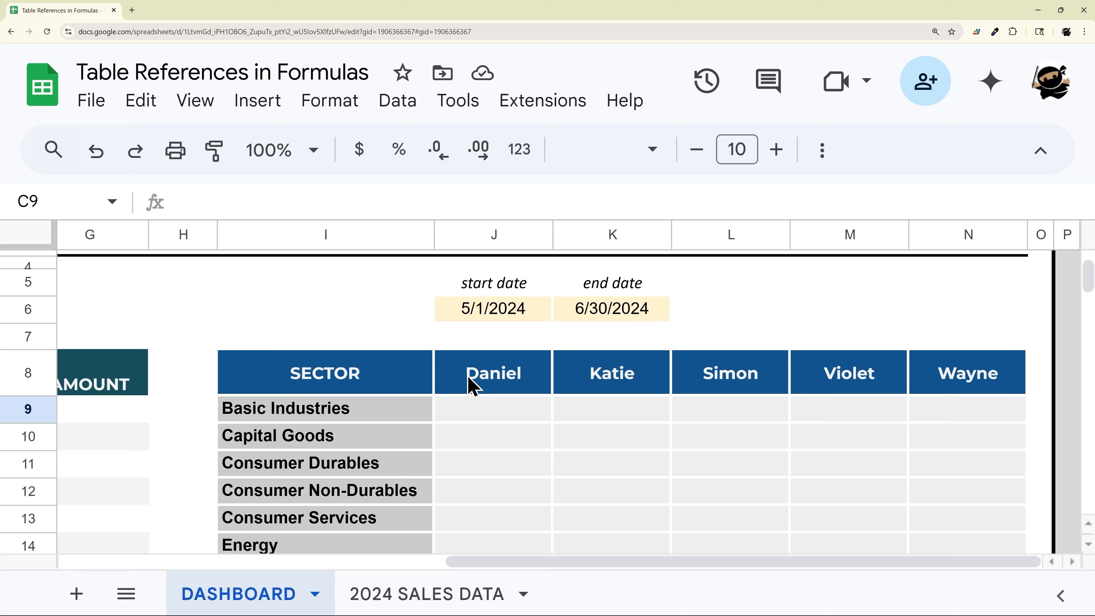
drag(473, 383, 978, 391)
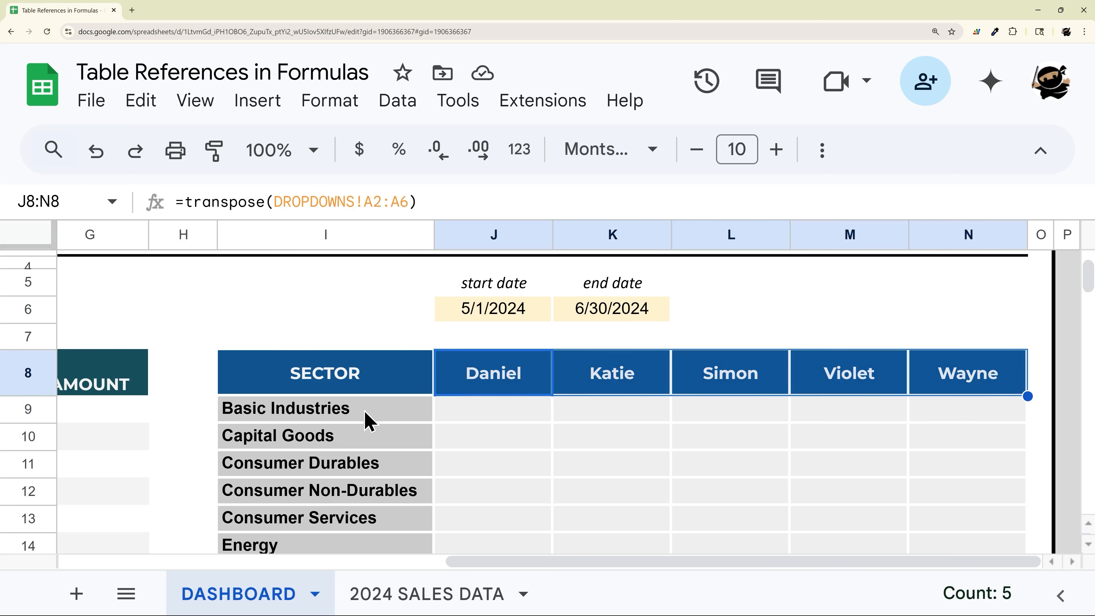
drag(366, 421, 359, 550)
drag(498, 313, 638, 330)
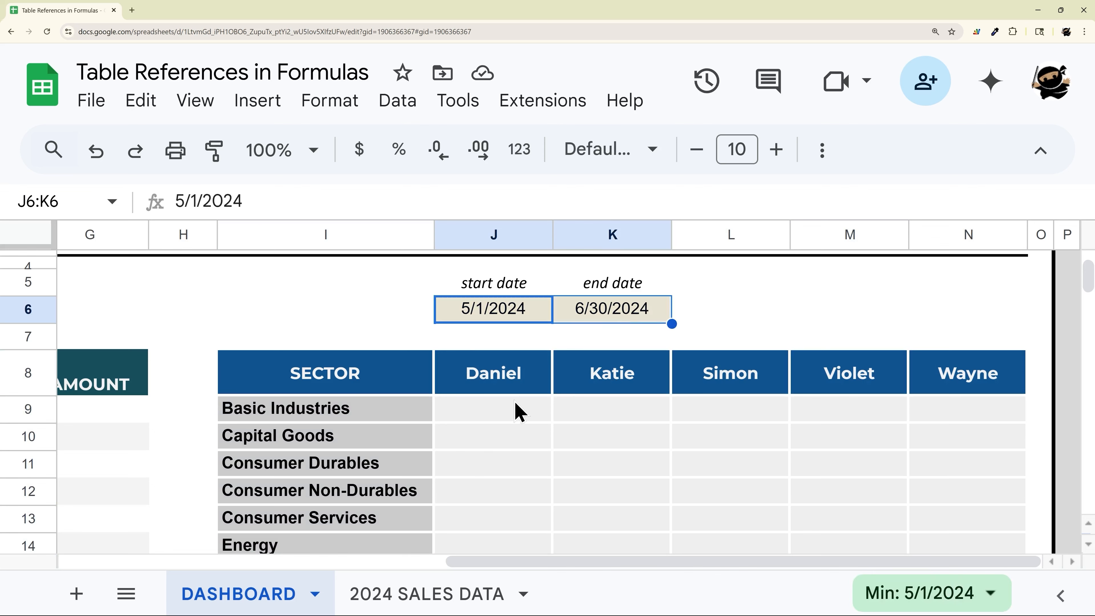
click(513, 418)
text(=sumifs()
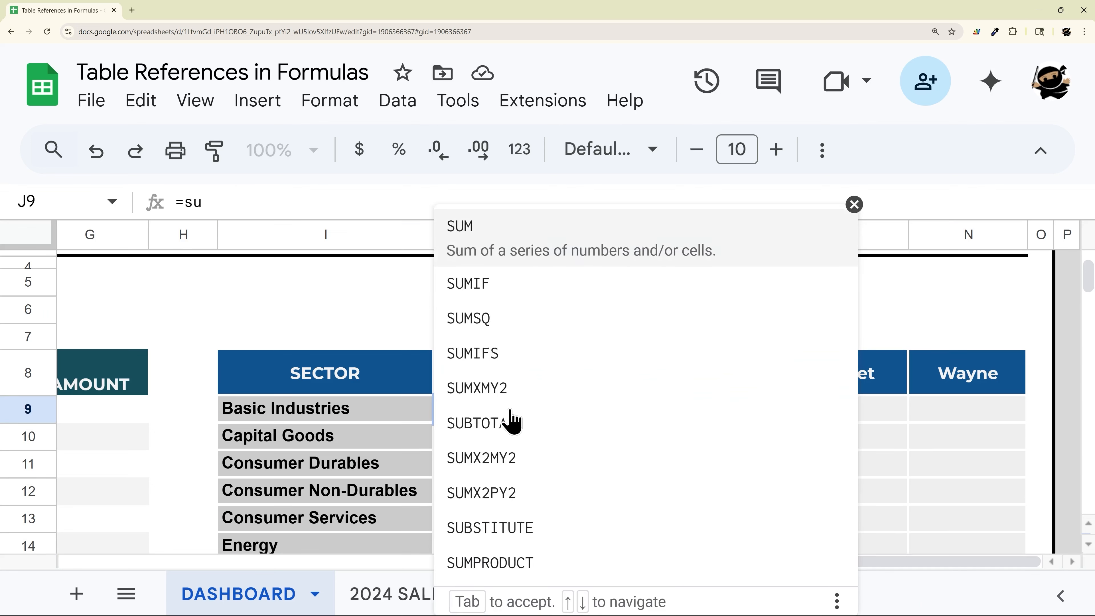
click(405, 606)
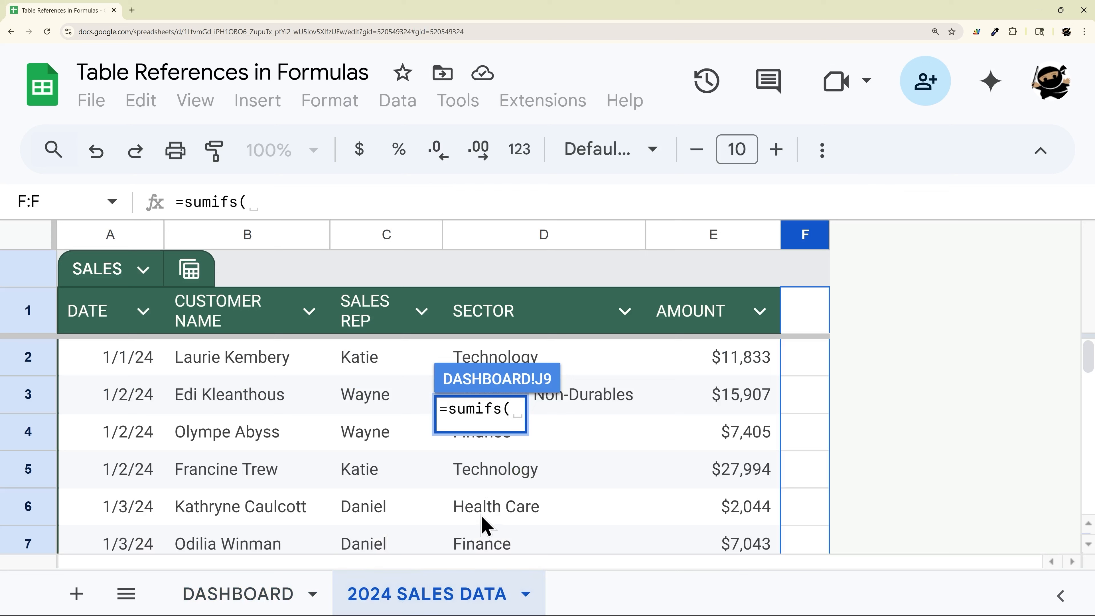
drag(129, 358, 721, 496)
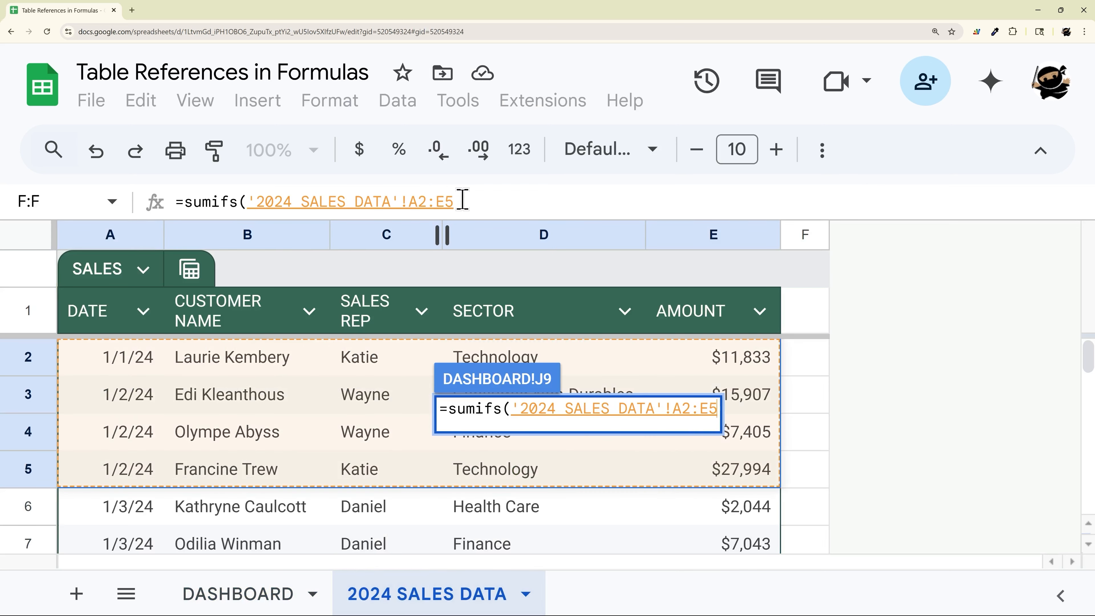
drag(459, 201, 319, 201)
key(Escape)
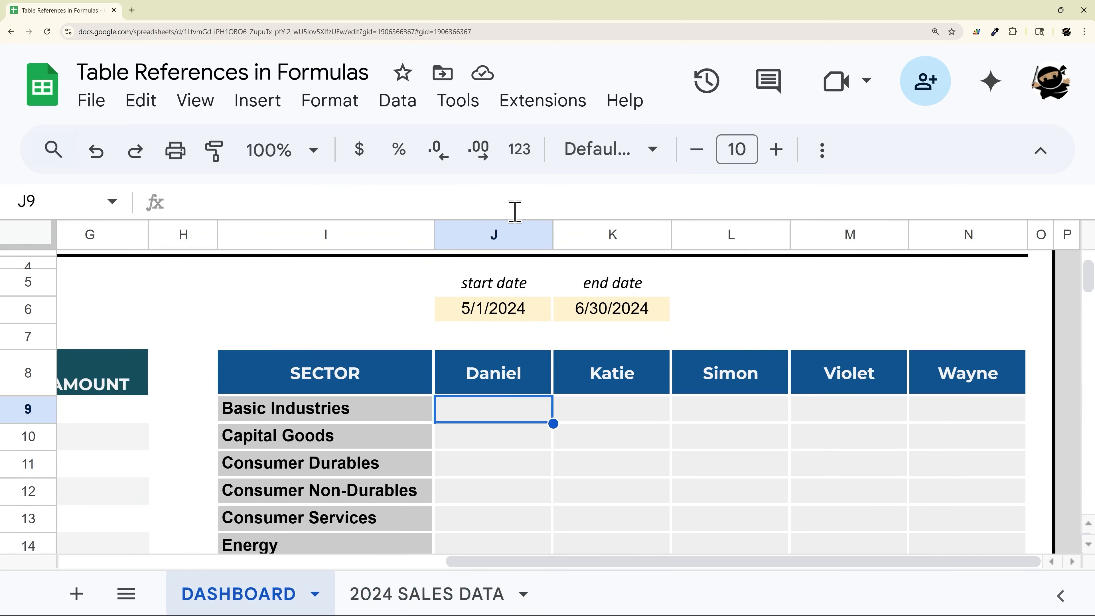
Step: Begin a SUMIFS formula in J9 that sums SALES[AMOUNT] where SALES[SALES REP] matches the rep header in J8
text(=s)
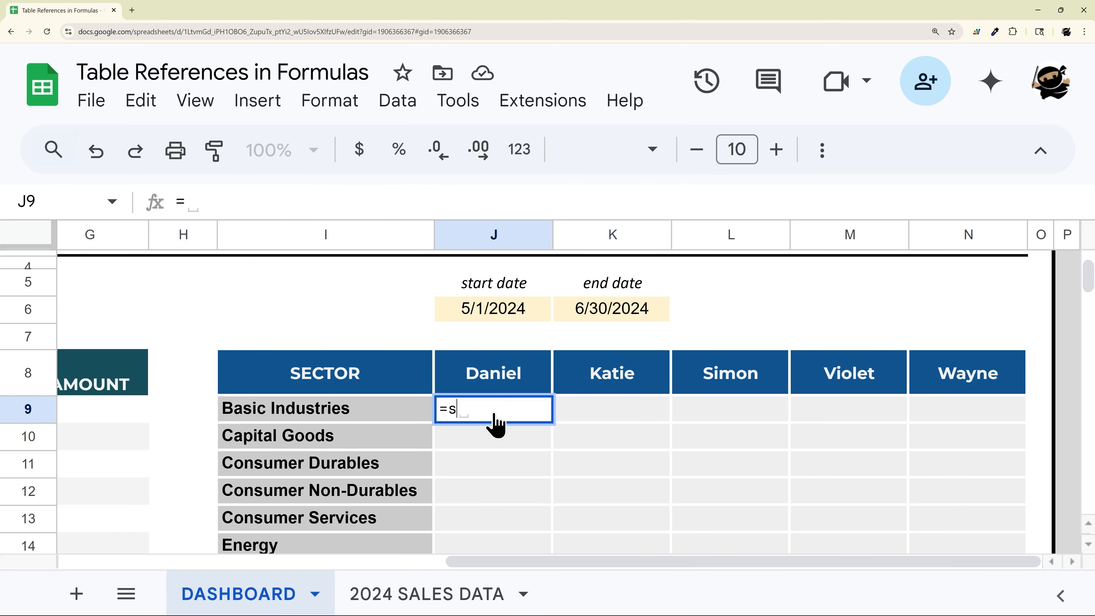
text(umifs(SAL)
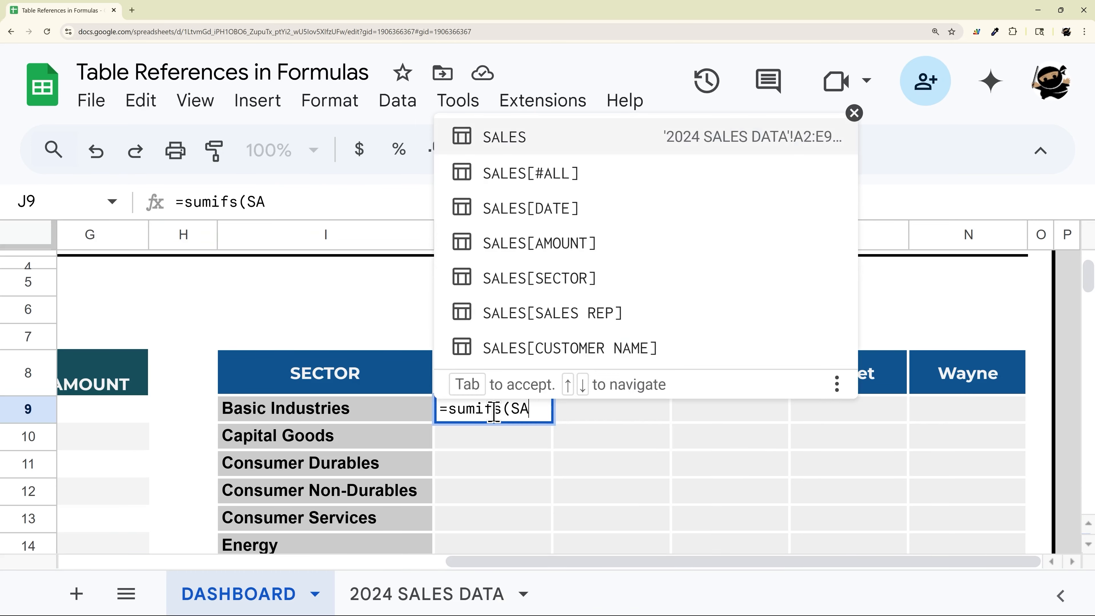
click(502, 244)
text(,)
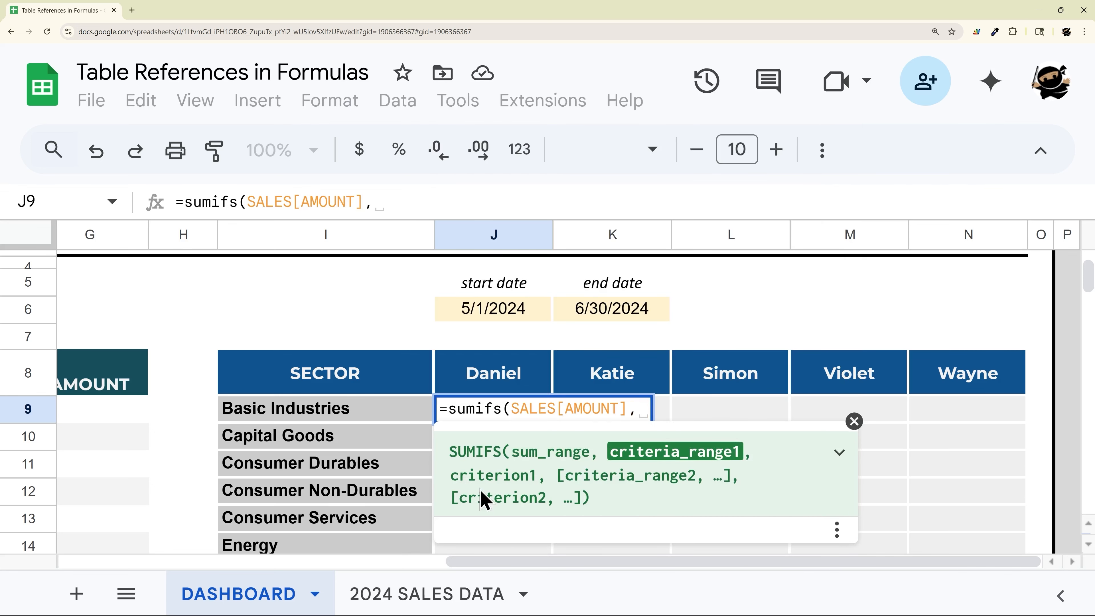
key(BackSpace)
text(SALE)
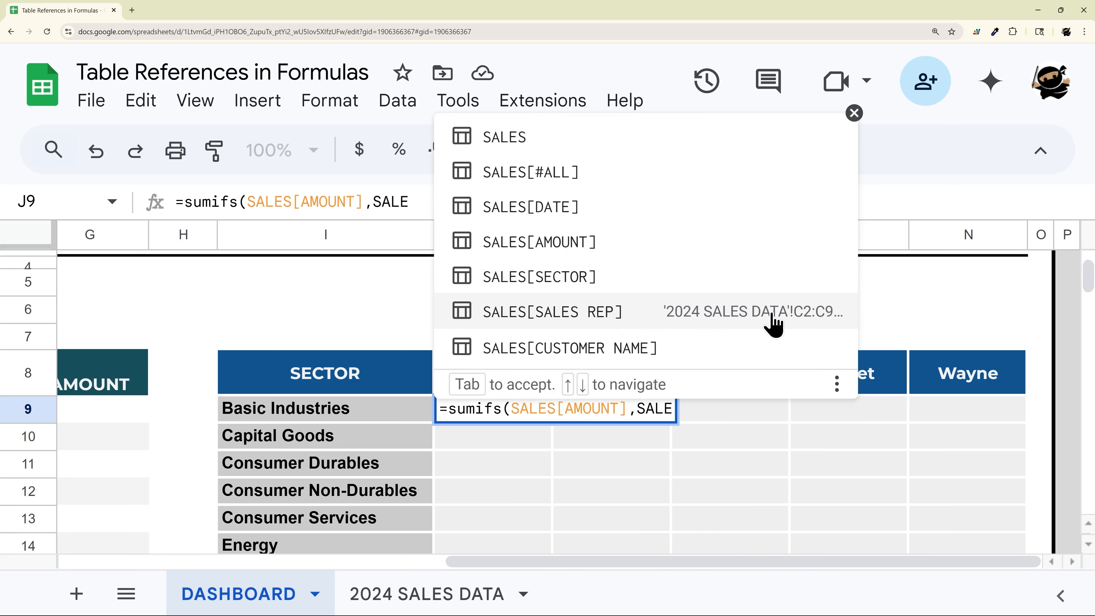
click(579, 321)
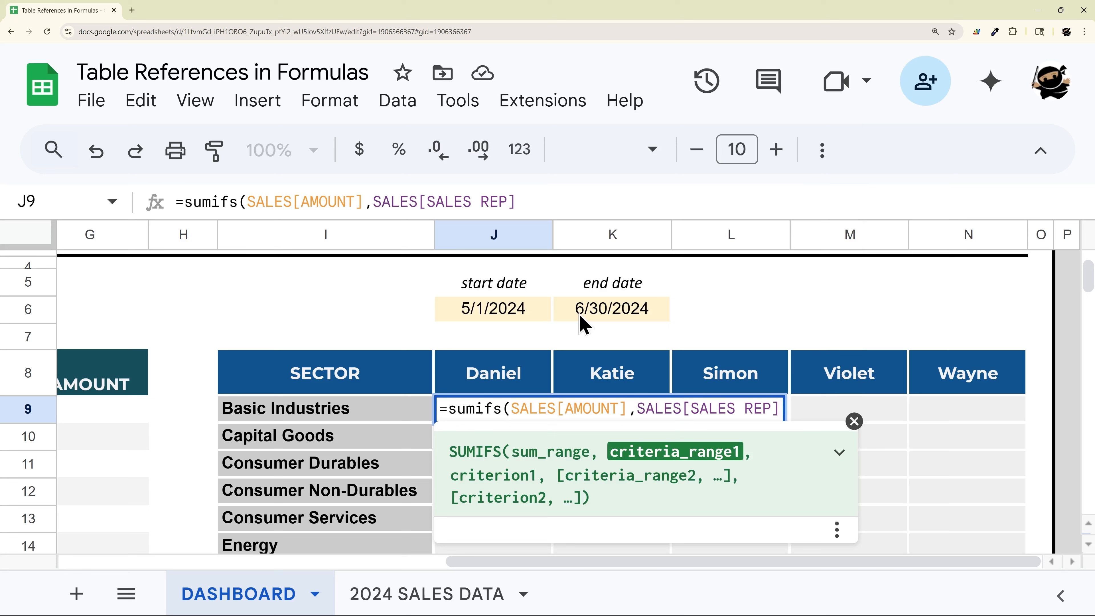
text(,)
click(499, 371)
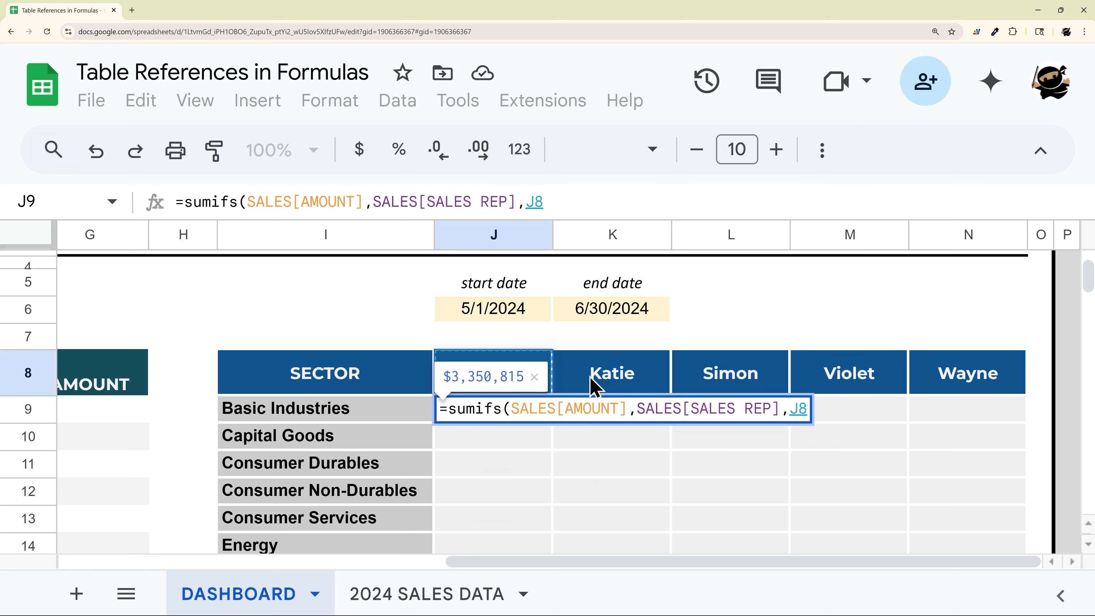
Step: Add a SUMIFS condition matching SALES[SECTOR] to the sector label in I9
text(,)
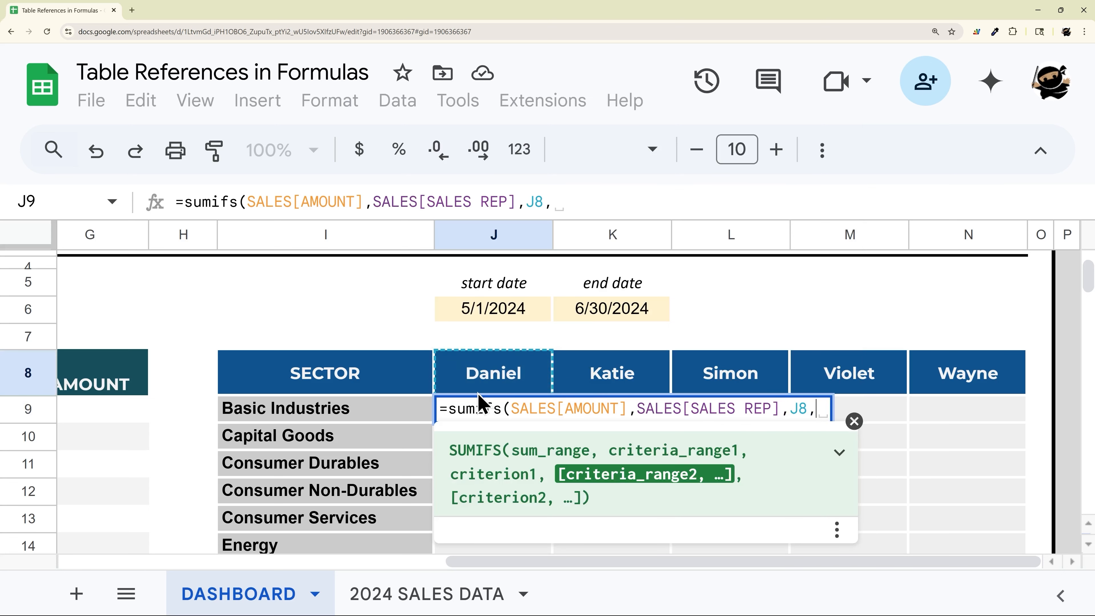
text(SALE)
click(529, 280)
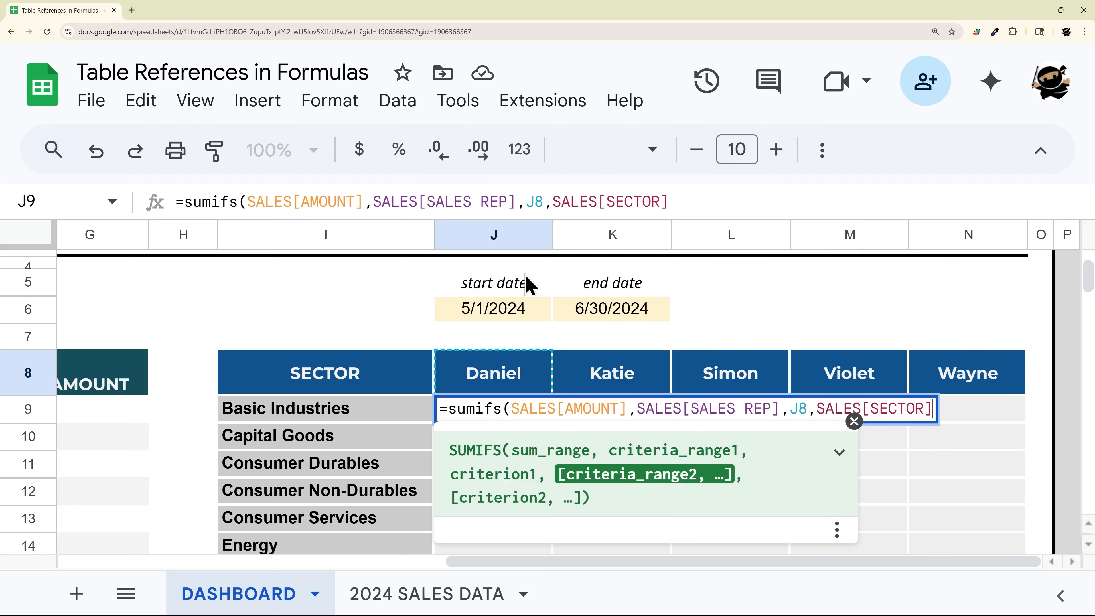
text(,)
click(364, 410)
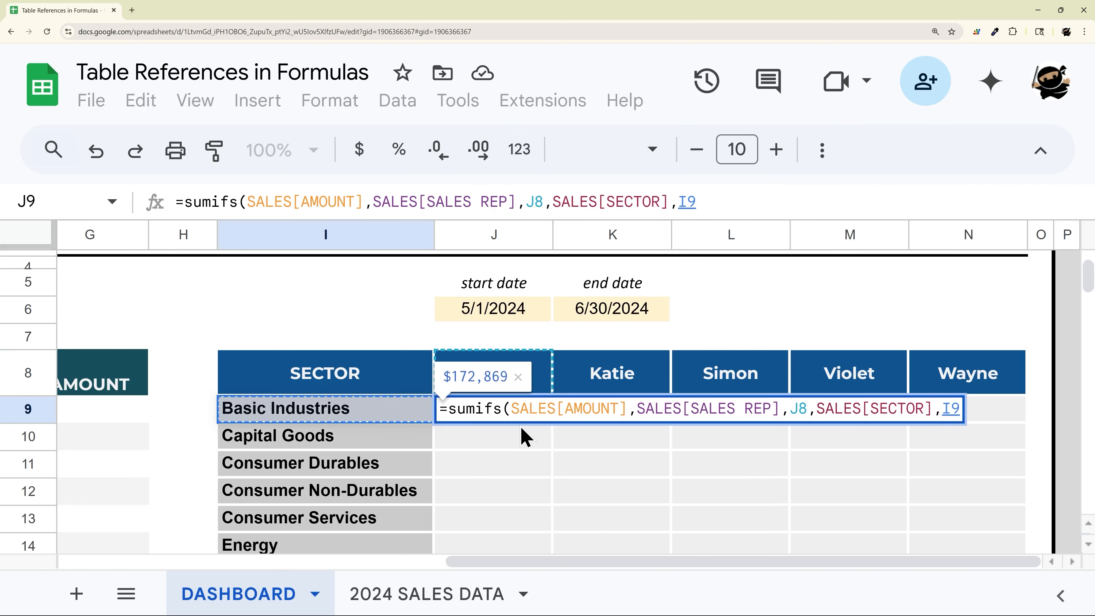
Step: Add the start-date condition SALES[DATE],">="&J6 to the SUMIFS formula and enter it
text(,SAL)
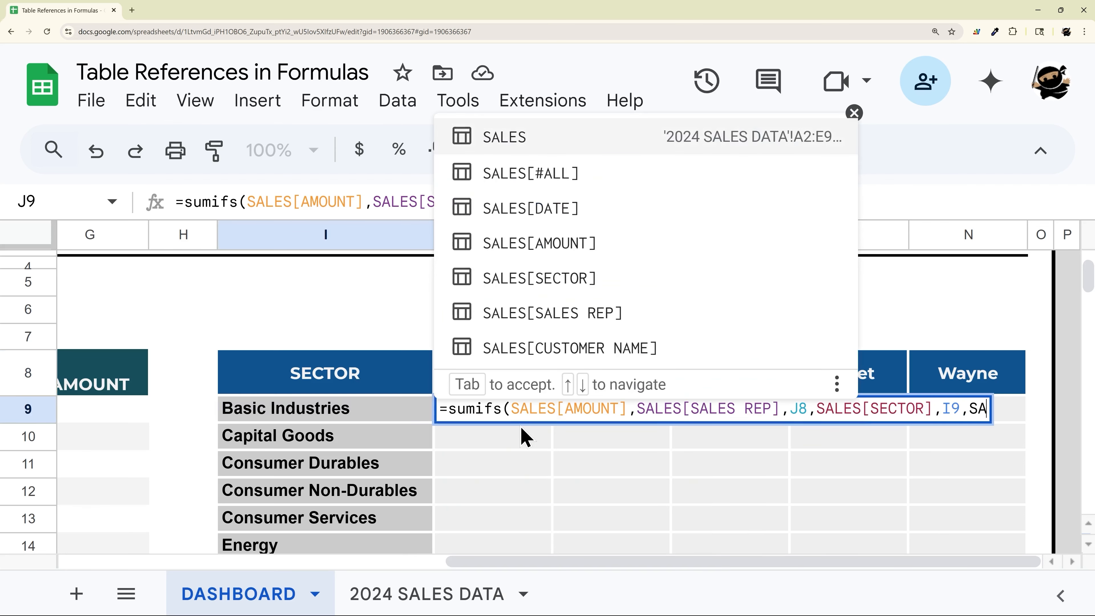
click(566, 212)
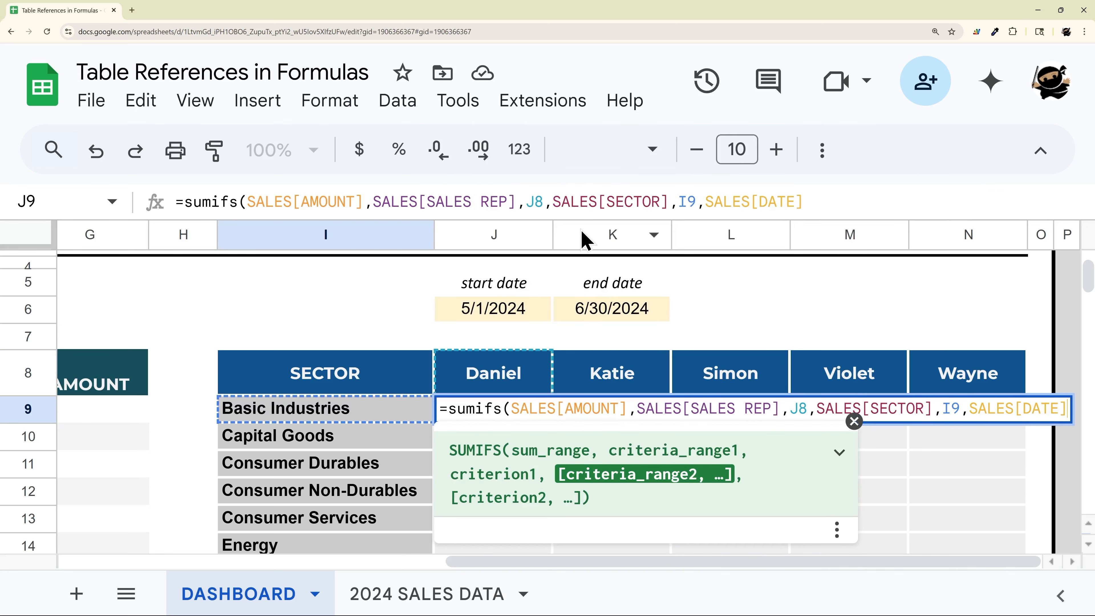
text(,">)
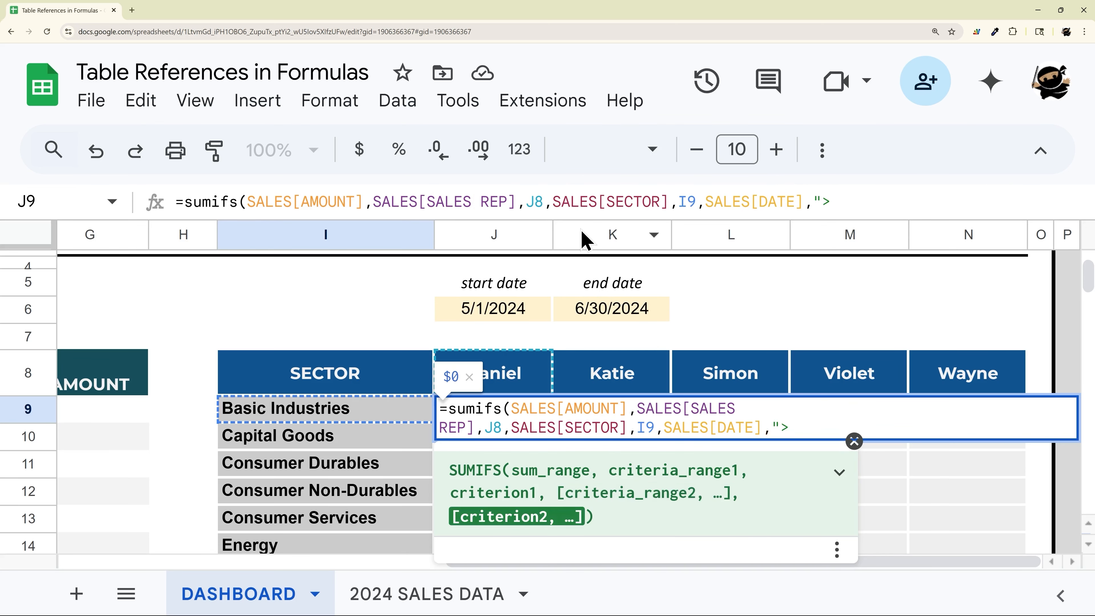
text(="&)
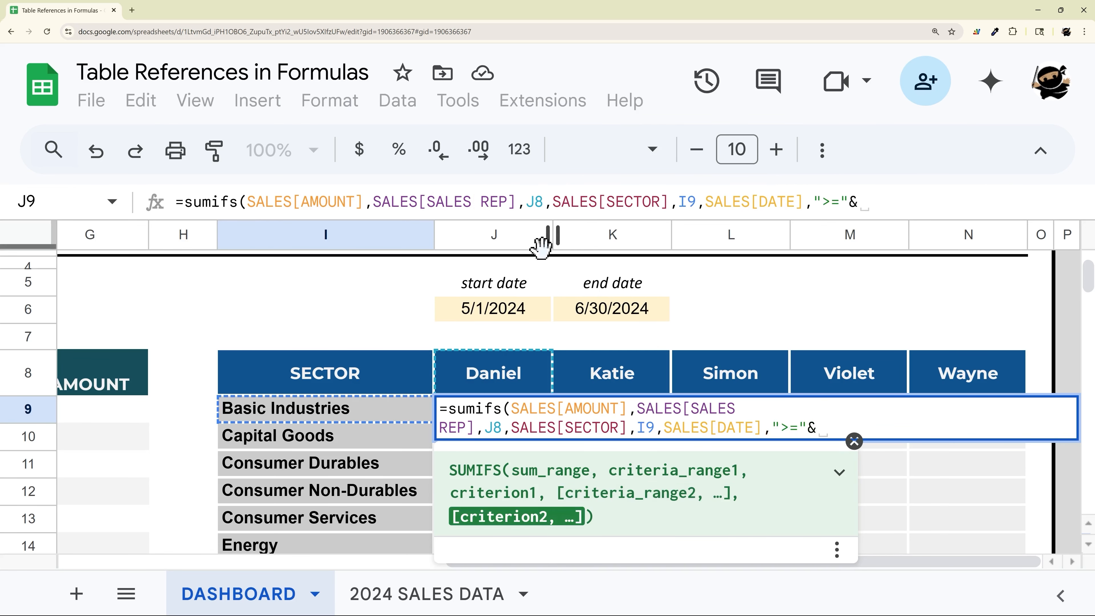
click(524, 326)
text(,)
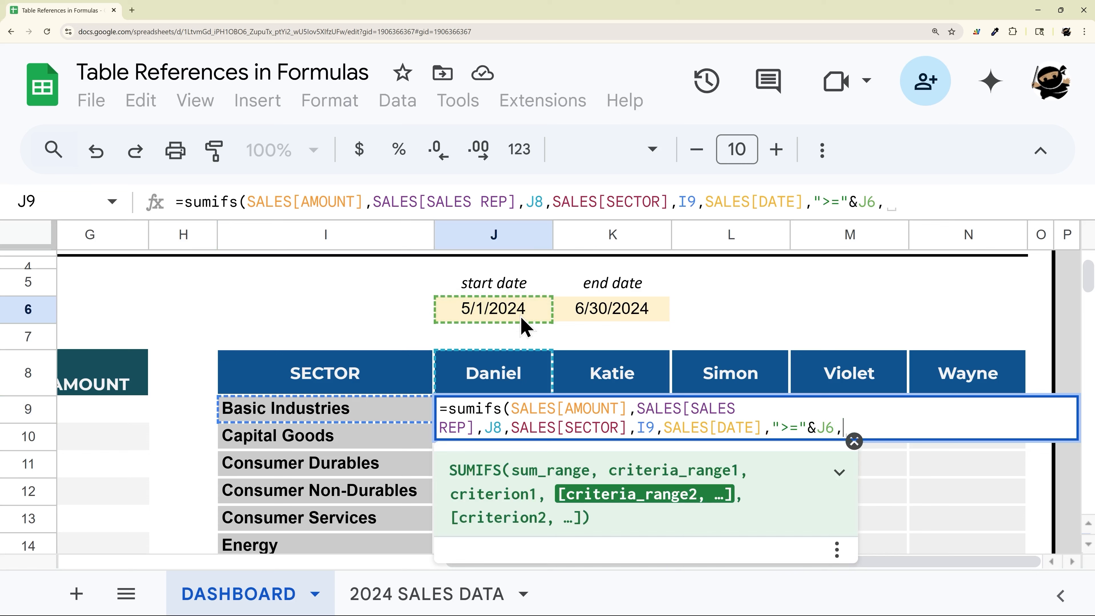
key(Return)
Step: Complete the J9 SUMIFS formula with the end-date condition SALES[DATE],"<="&K6, enter it and reselect the cell
click(513, 421)
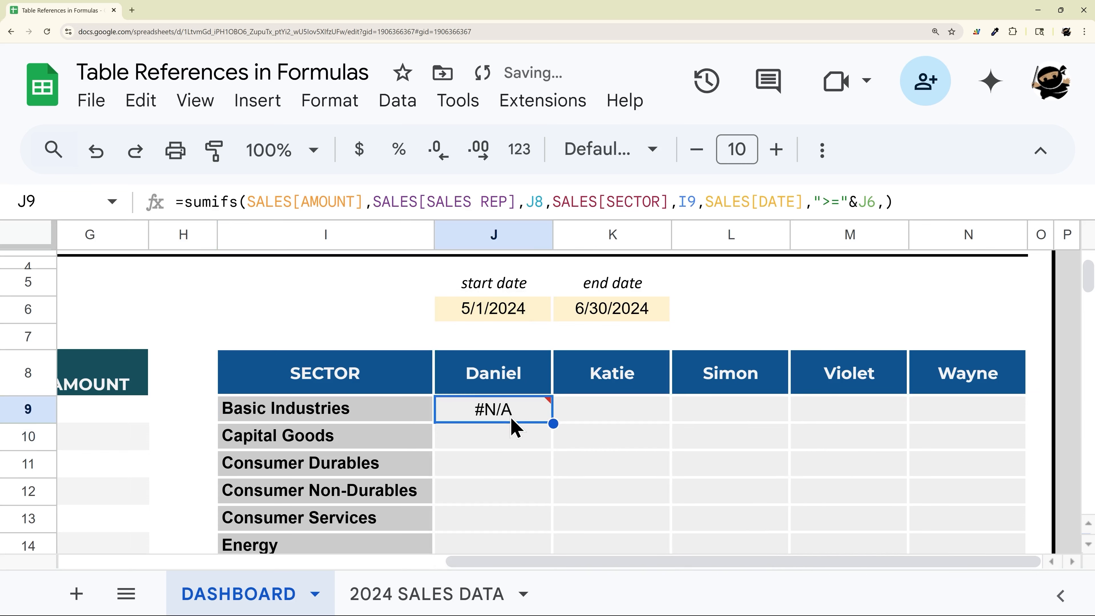
click(884, 202)
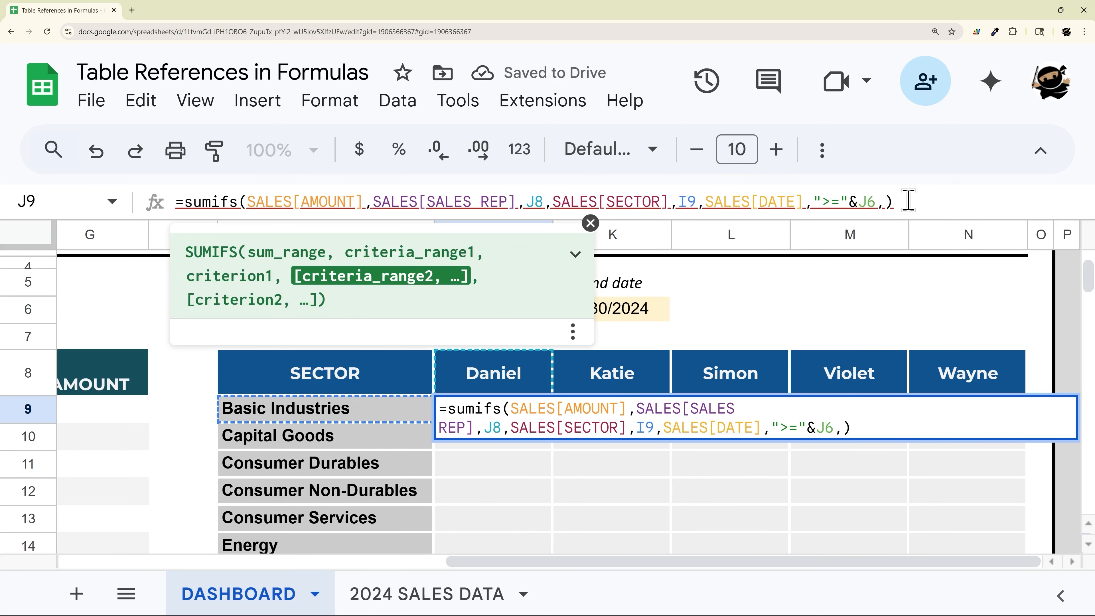
click(841, 427)
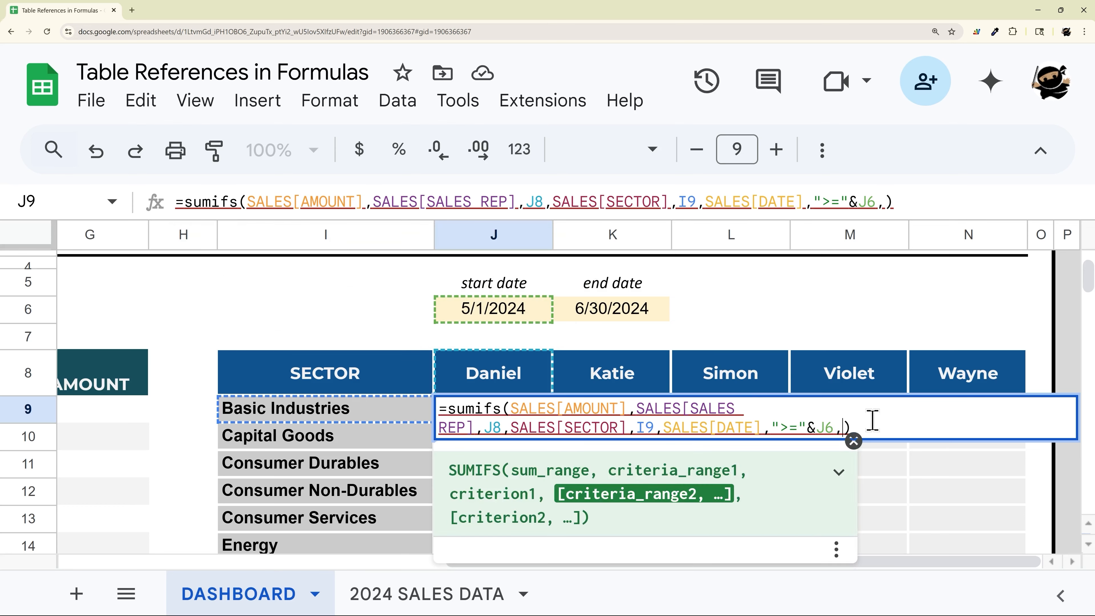
text(SALE)
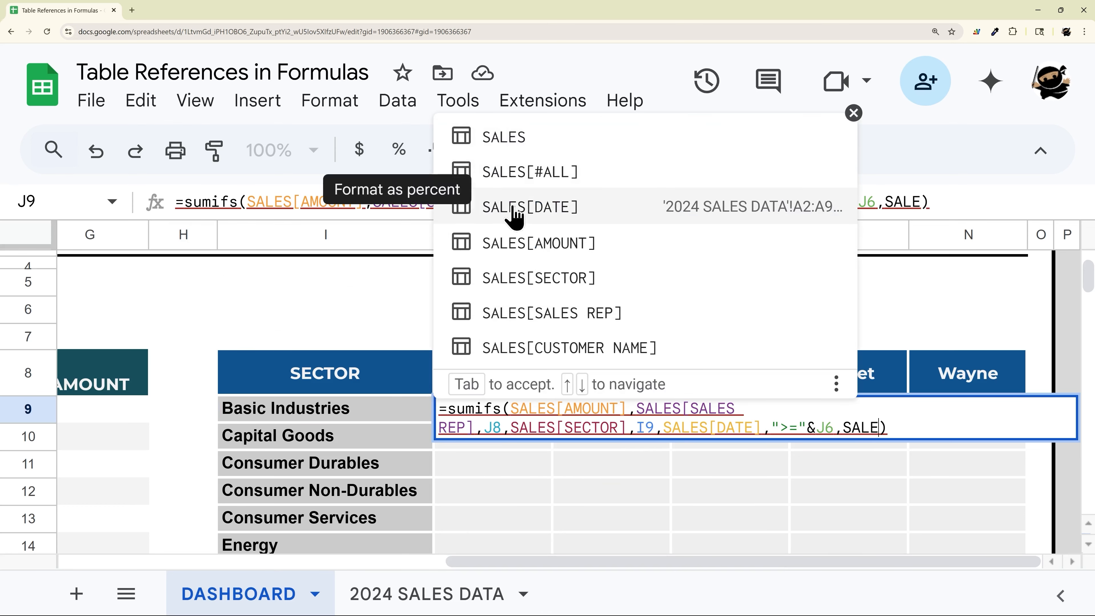
click(527, 214)
text(,")
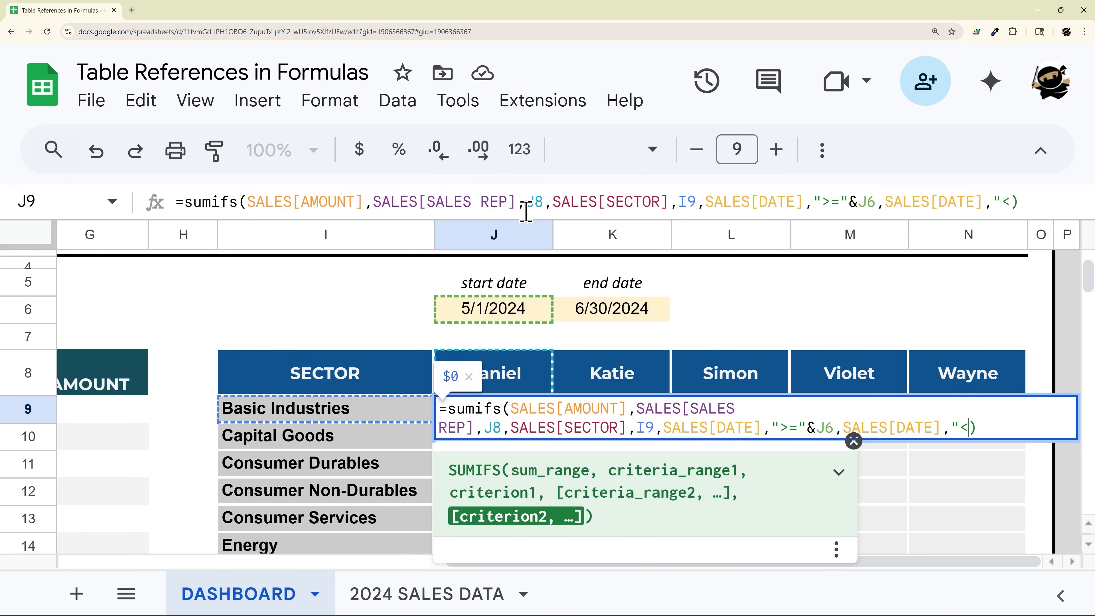
text(<=")
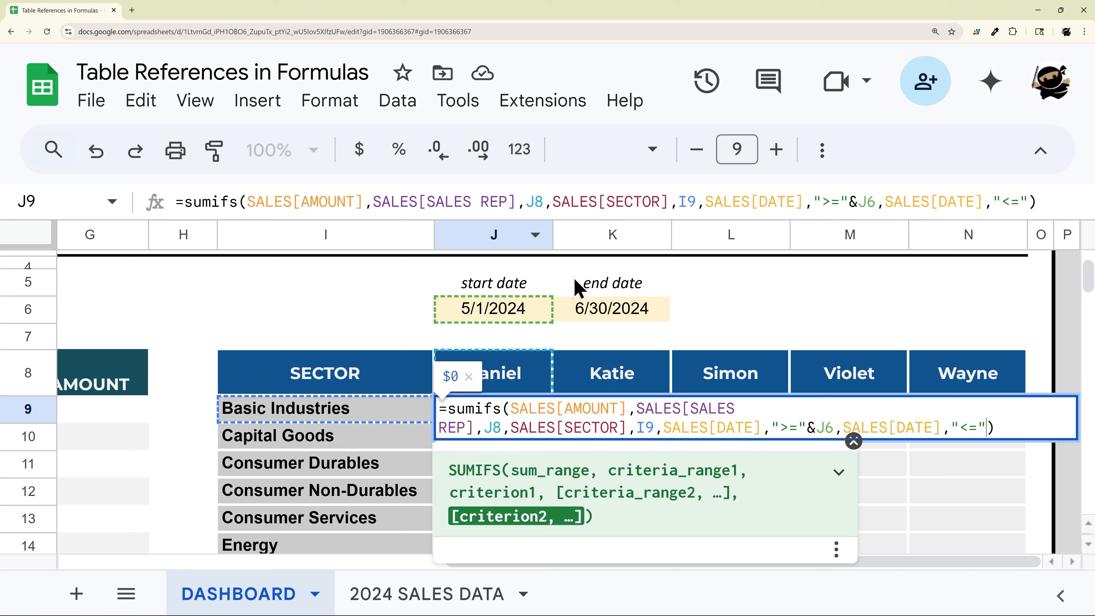
text(&)
click(598, 309)
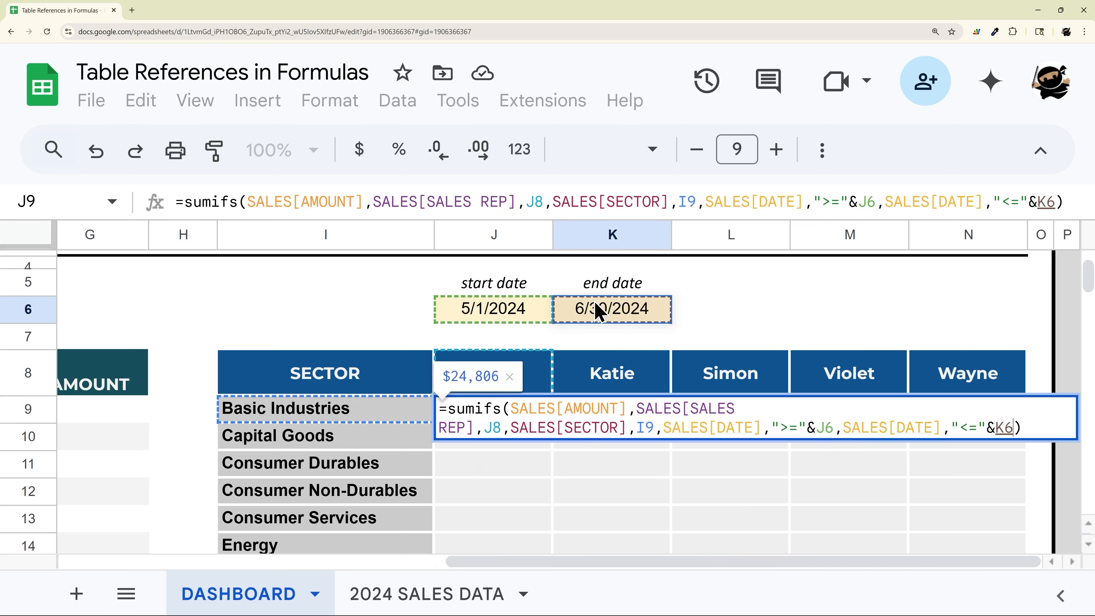
key(Return)
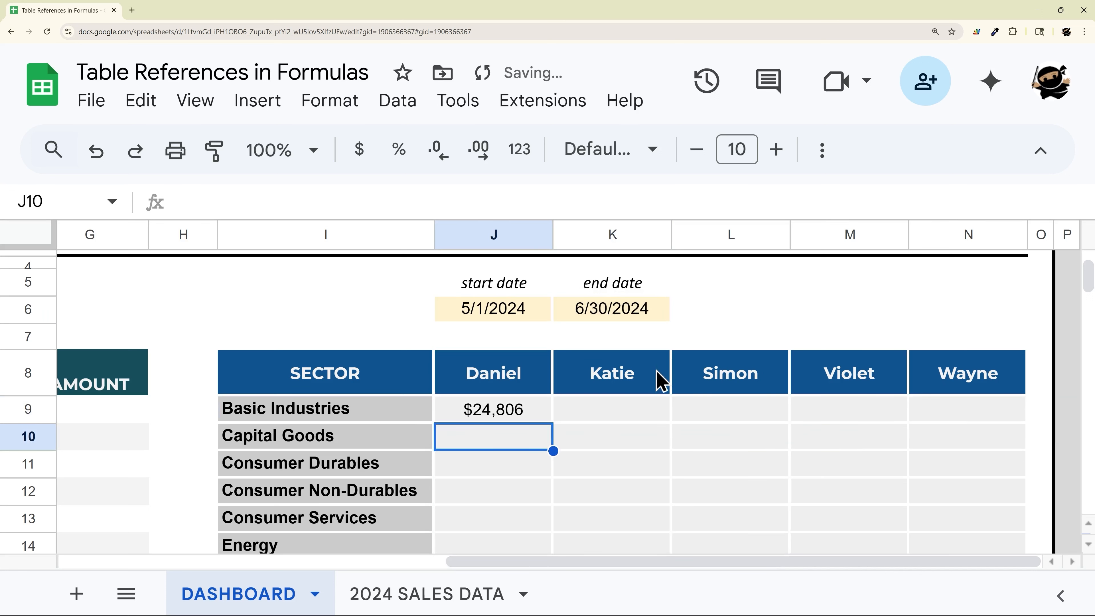
click(535, 420)
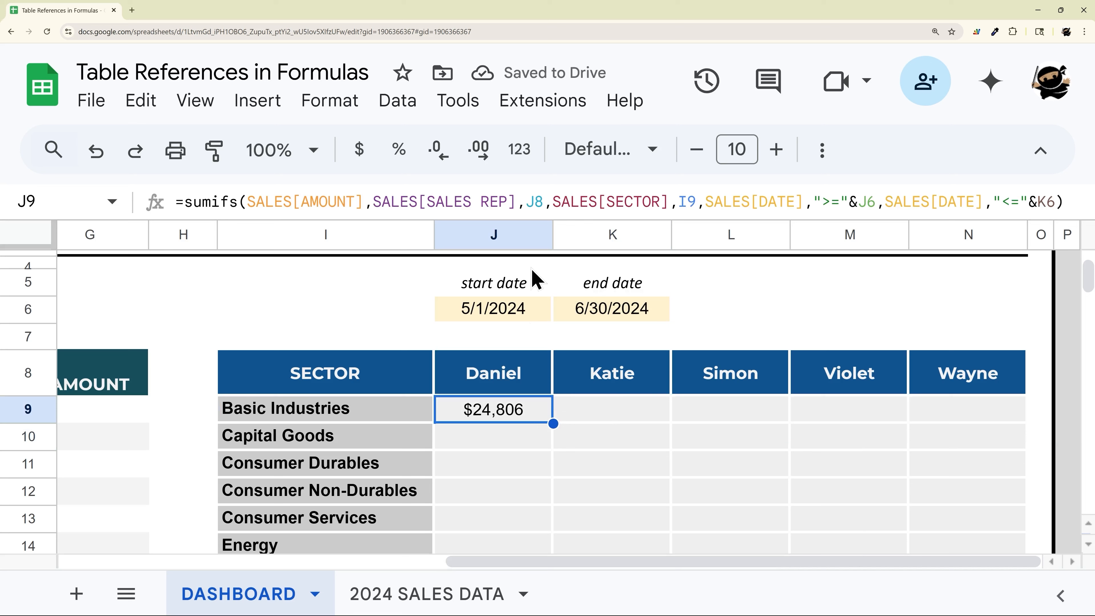
Step: Edit the J9 SUMIFS formula to lock the rep header's row as J$8 and the sector label's column as $I9
double_click(526, 409)
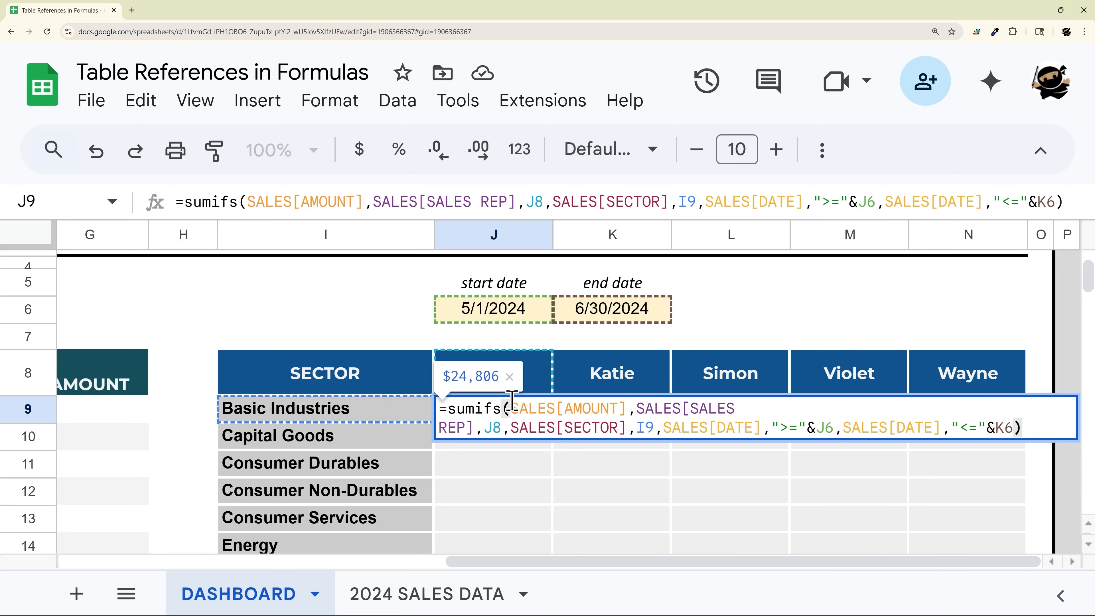
drag(510, 407, 754, 407)
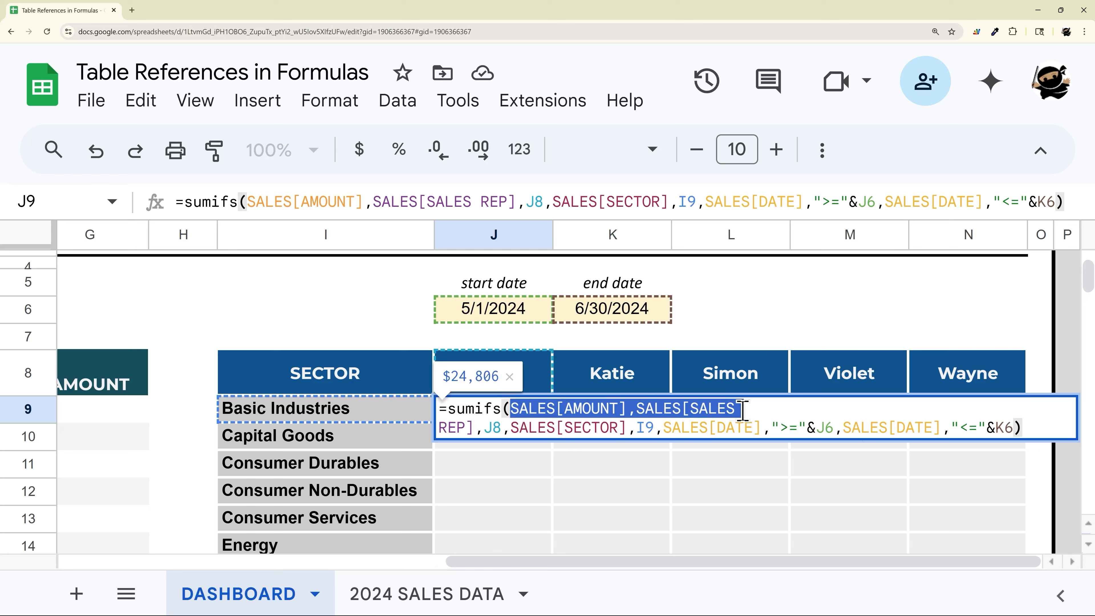
drag(473, 429, 448, 428)
click(491, 426)
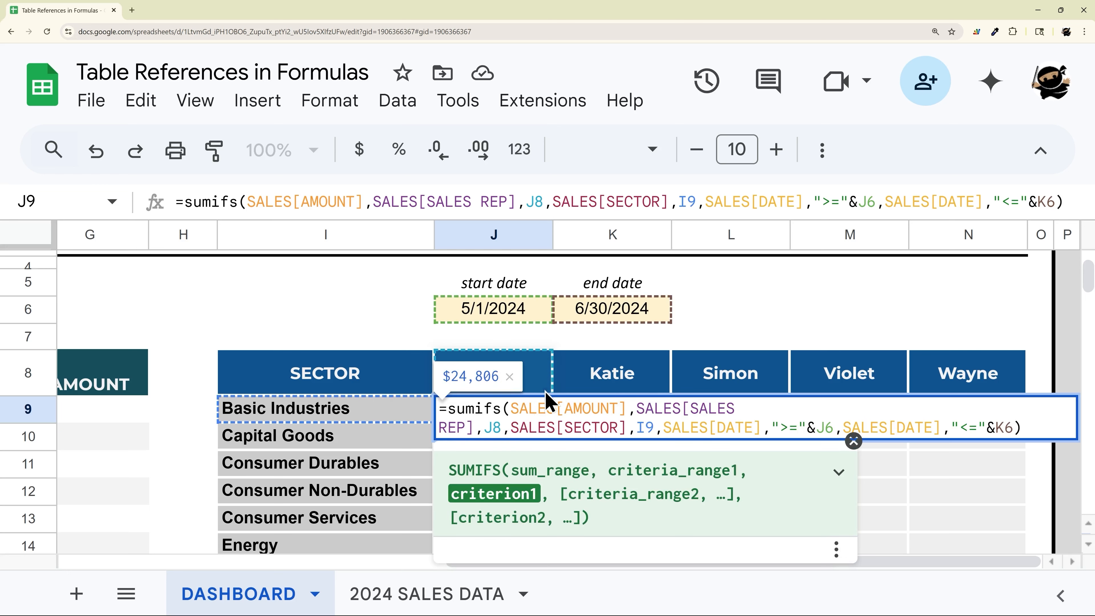
click(509, 377)
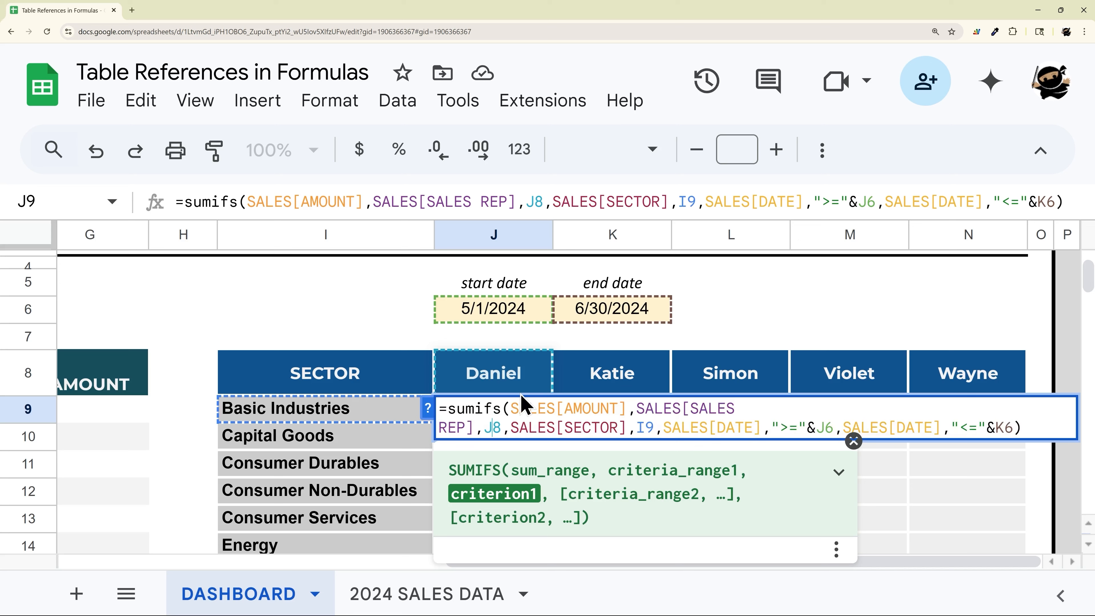
text($)
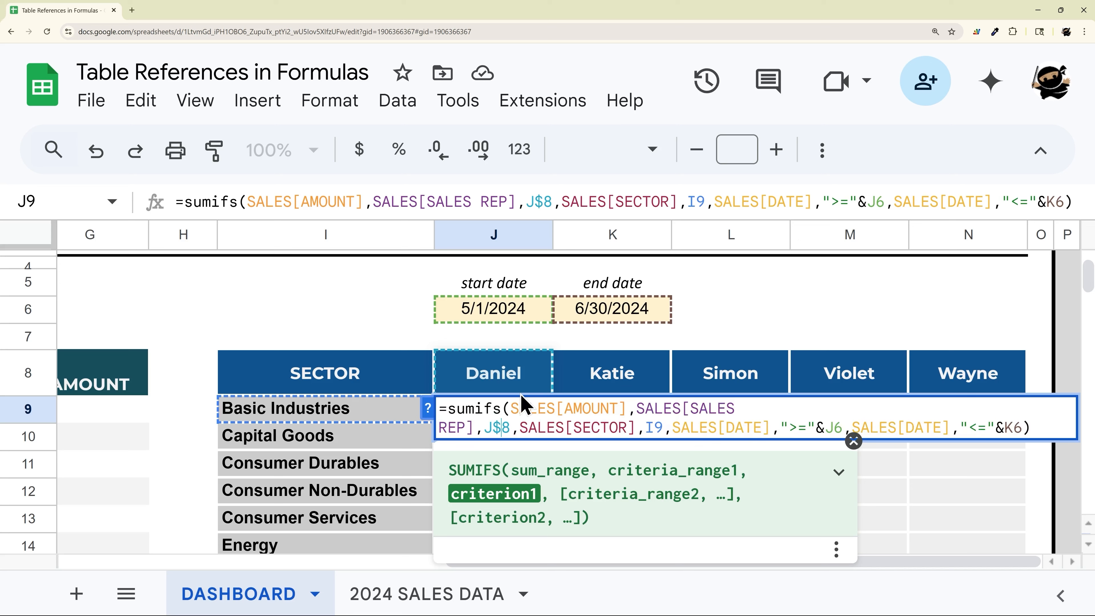
click(648, 426)
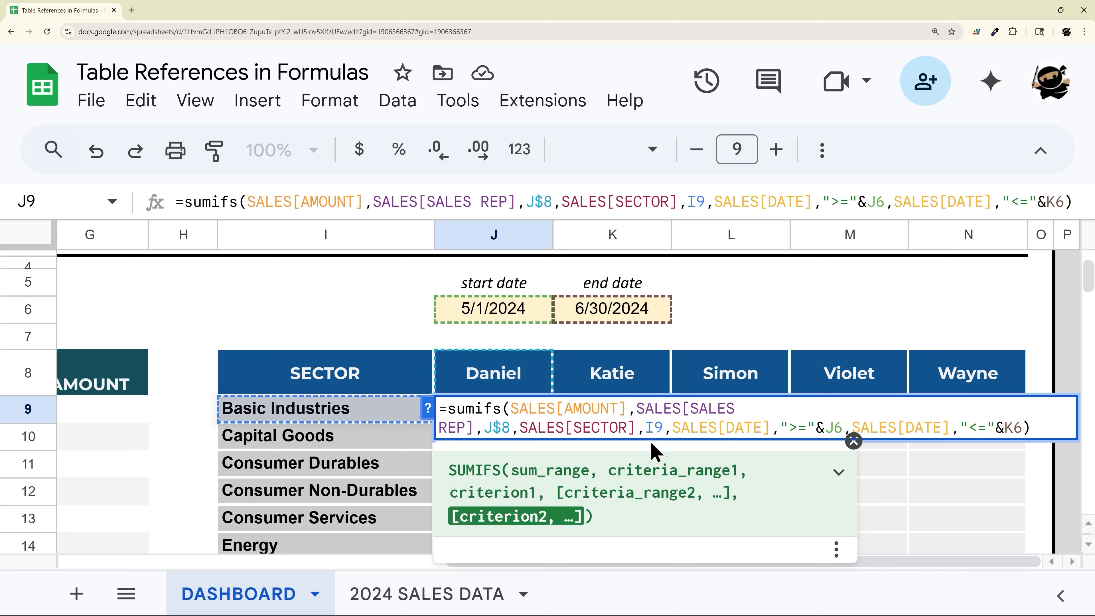
text($)
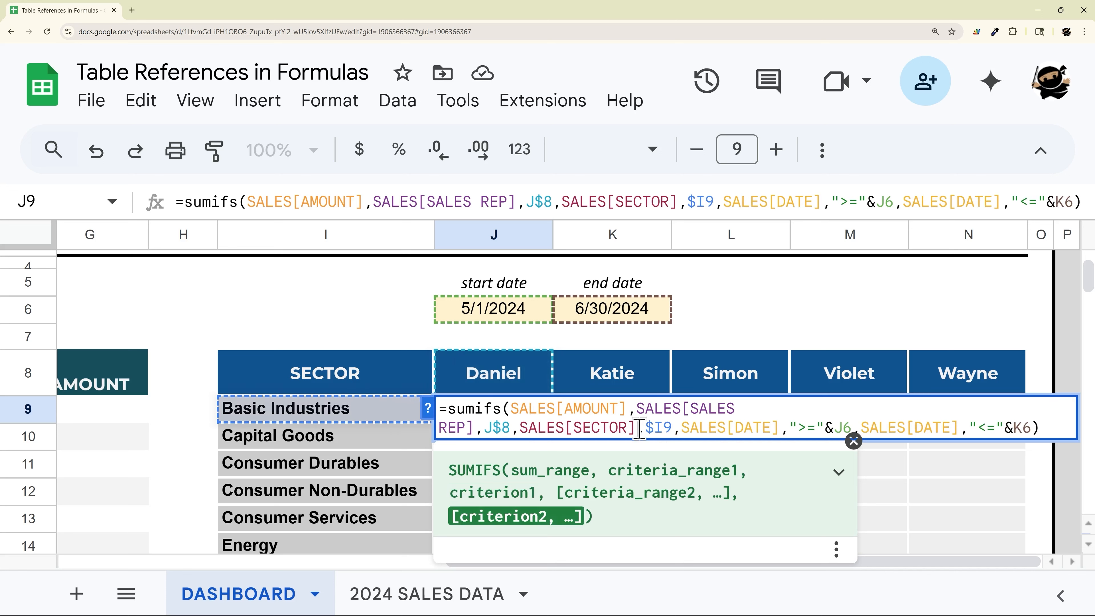
Step: Make the start and end date references absolute as $J$6 and $K$6, enter the J9 formula and decline the suggested autofill
click(848, 427)
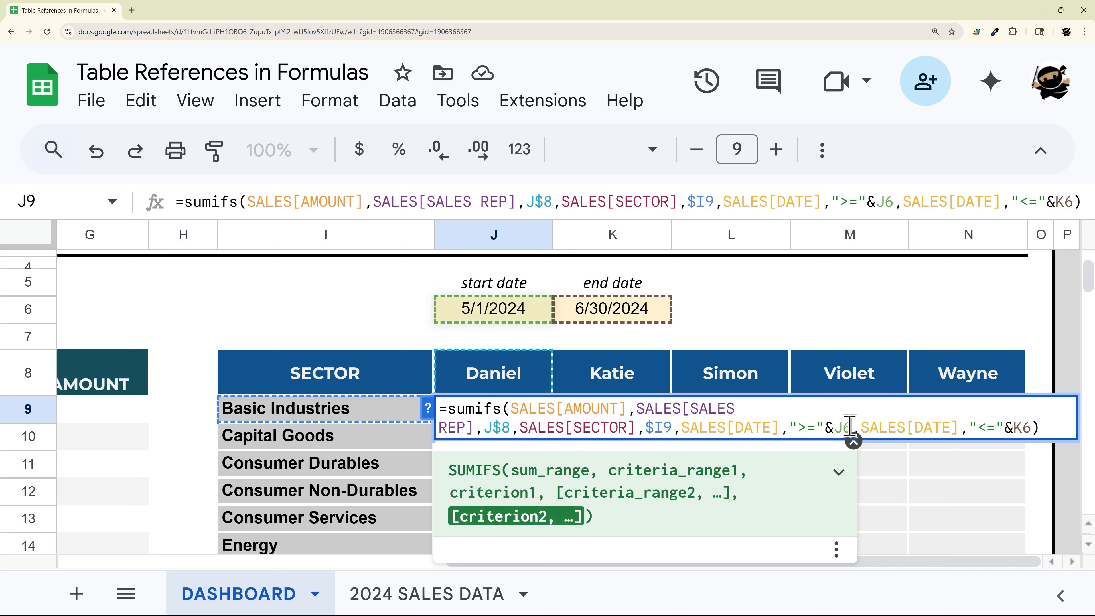
key(F4)
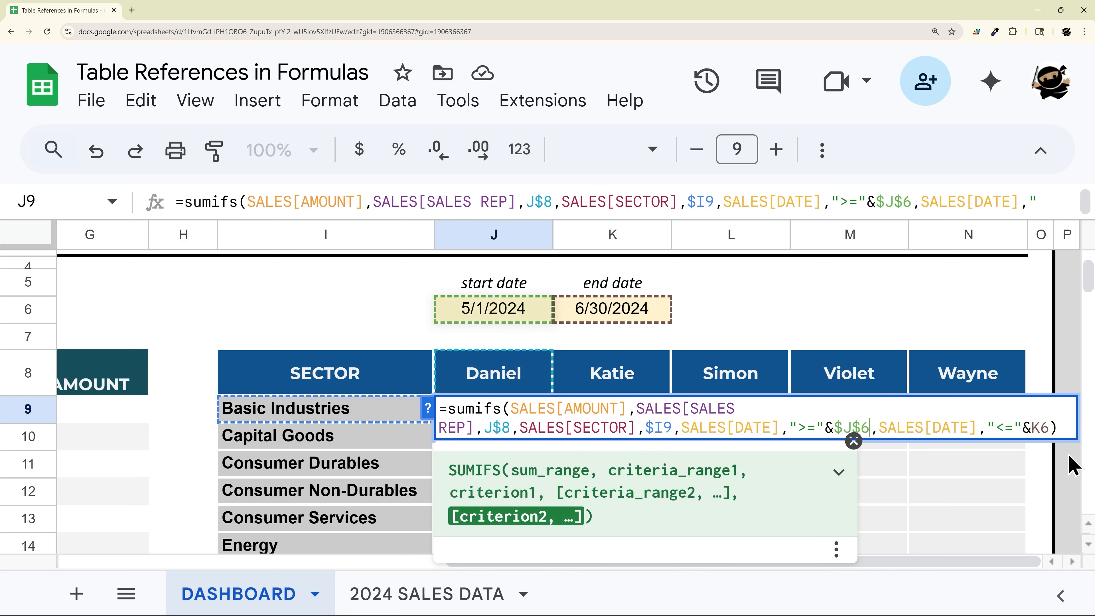
click(1048, 426)
key(F4)
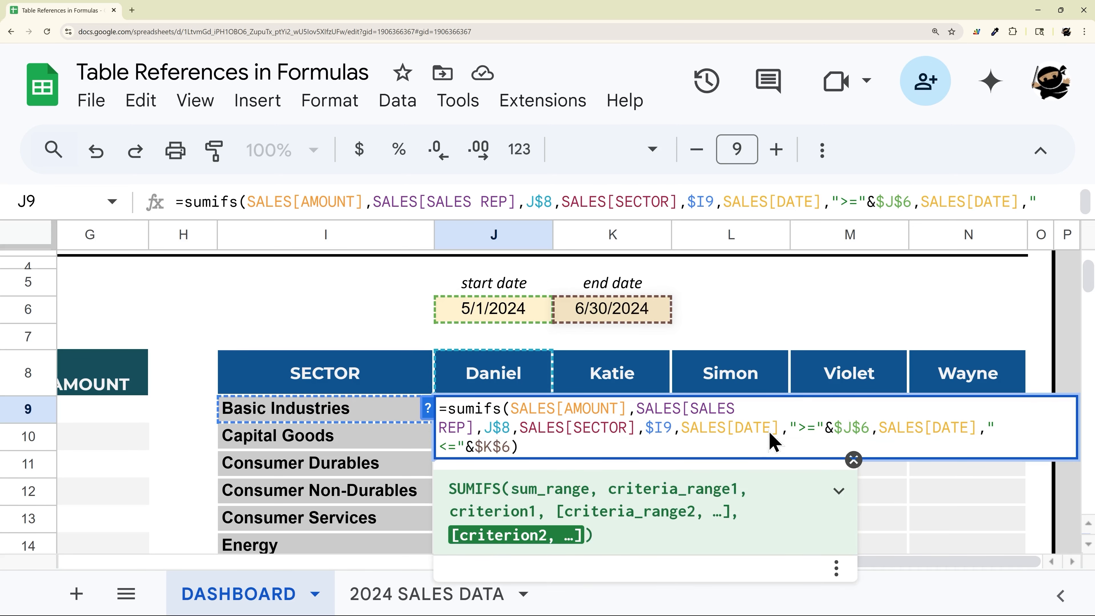
key(Return)
scroll(771, 462, down, 3)
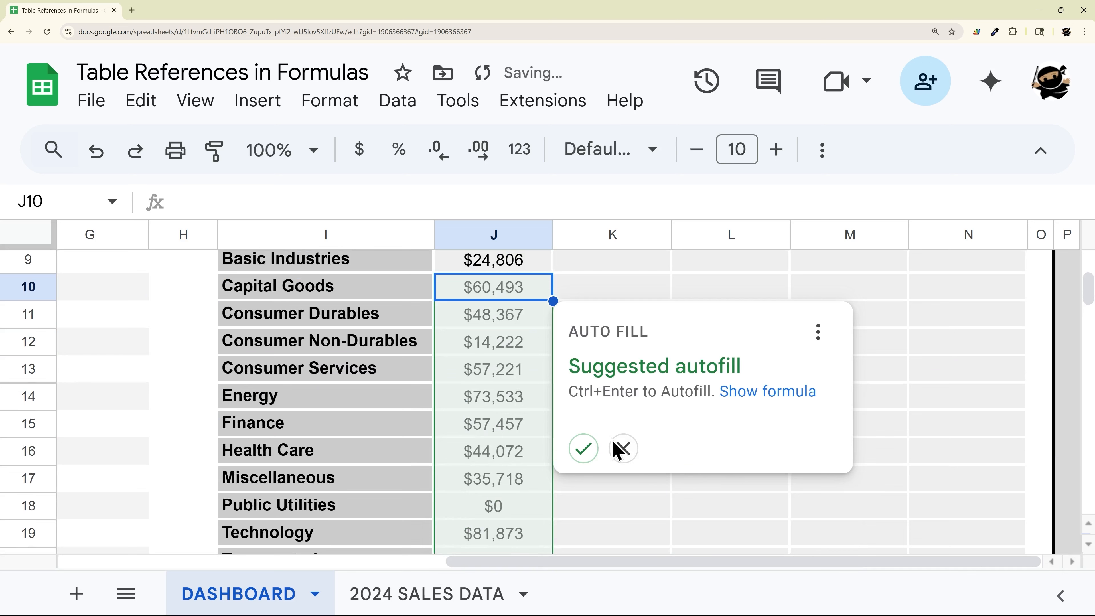
click(623, 449)
Step: Fill the J9 SUMIFS formula across all sectors and sales reps in J9:N20
scroll(577, 388, up, 2)
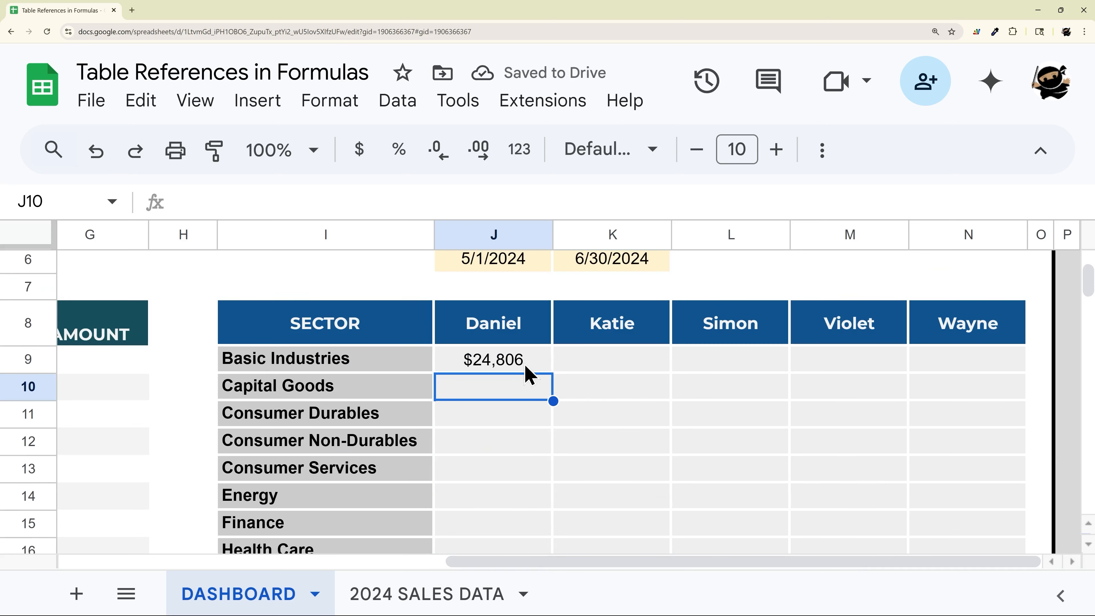
click(544, 366)
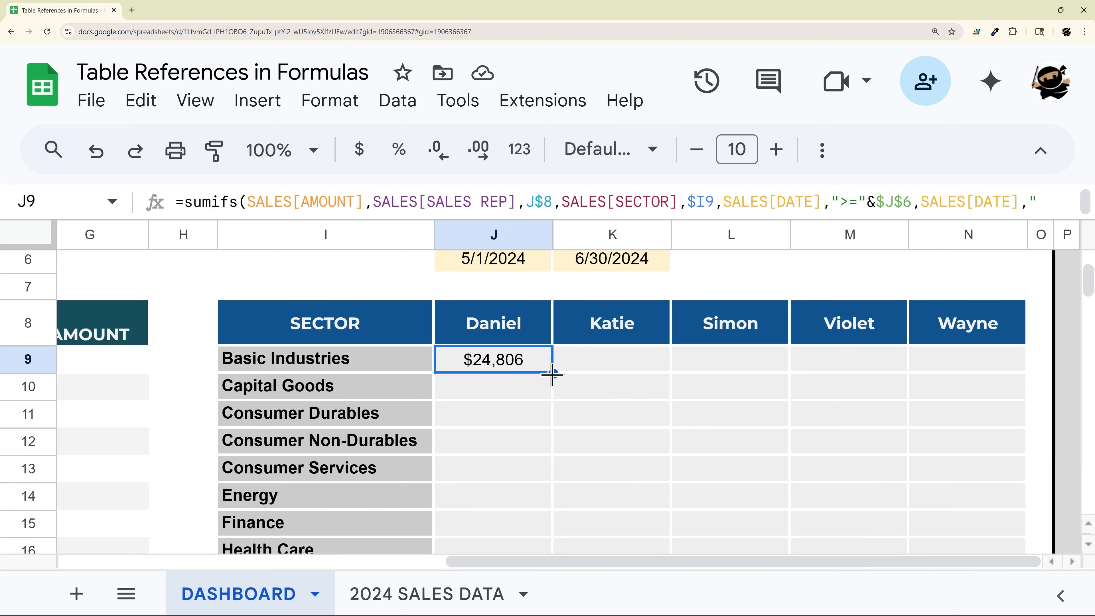
scroll(580, 457, down, 3)
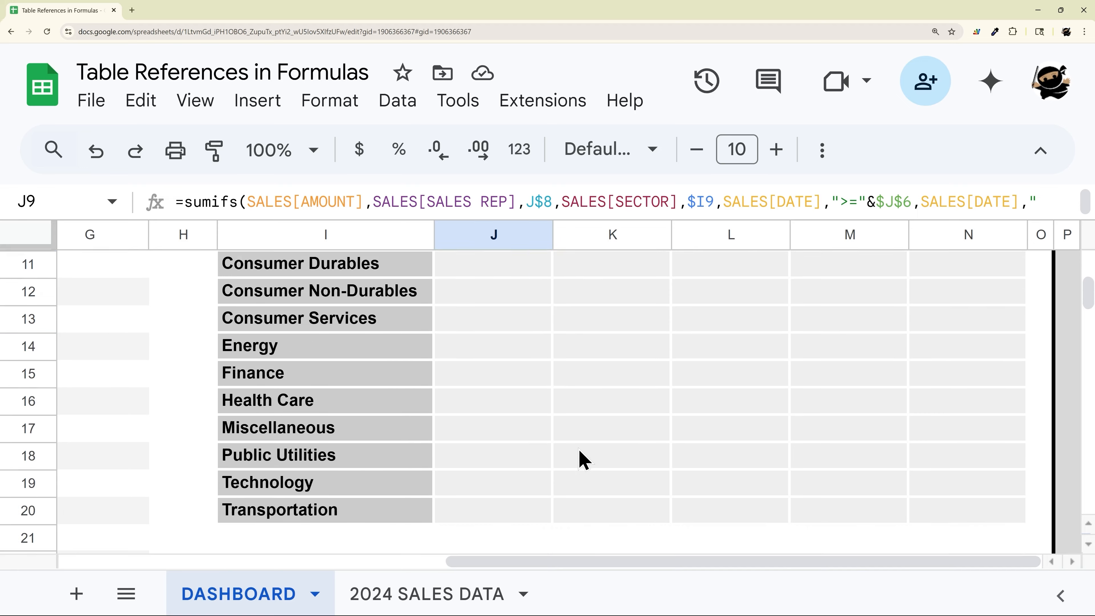
scroll(579, 458, up, 2)
drag(553, 324, 990, 469)
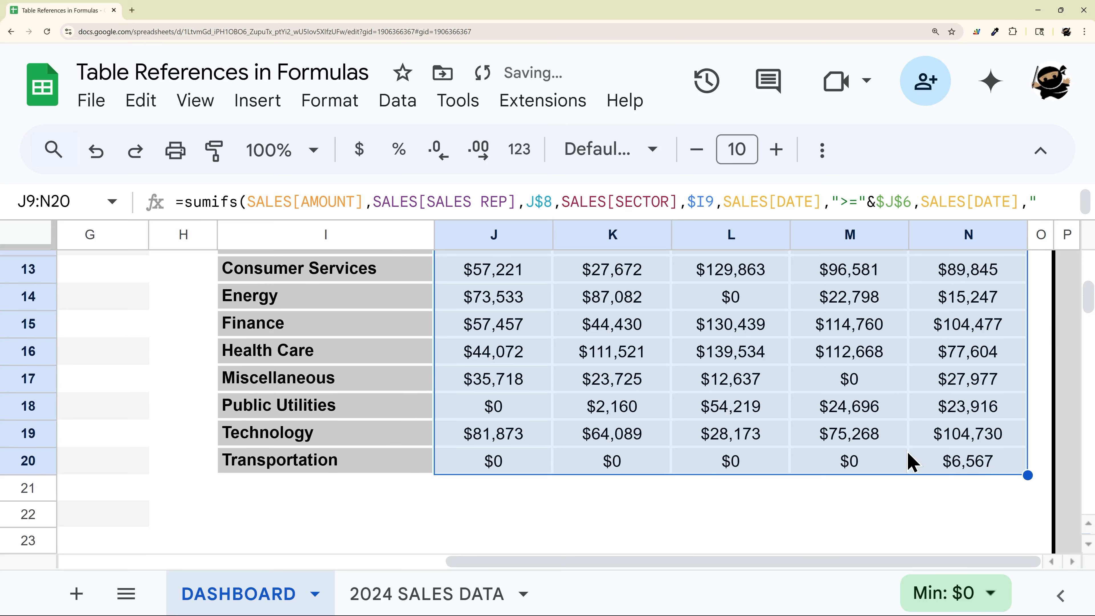
Step: Review the filled sector-by-rep totals and the J9 formula, and return to the dashboard's rep and sector selectors
scroll(902, 449, up, 2)
scroll(903, 449, up, 3)
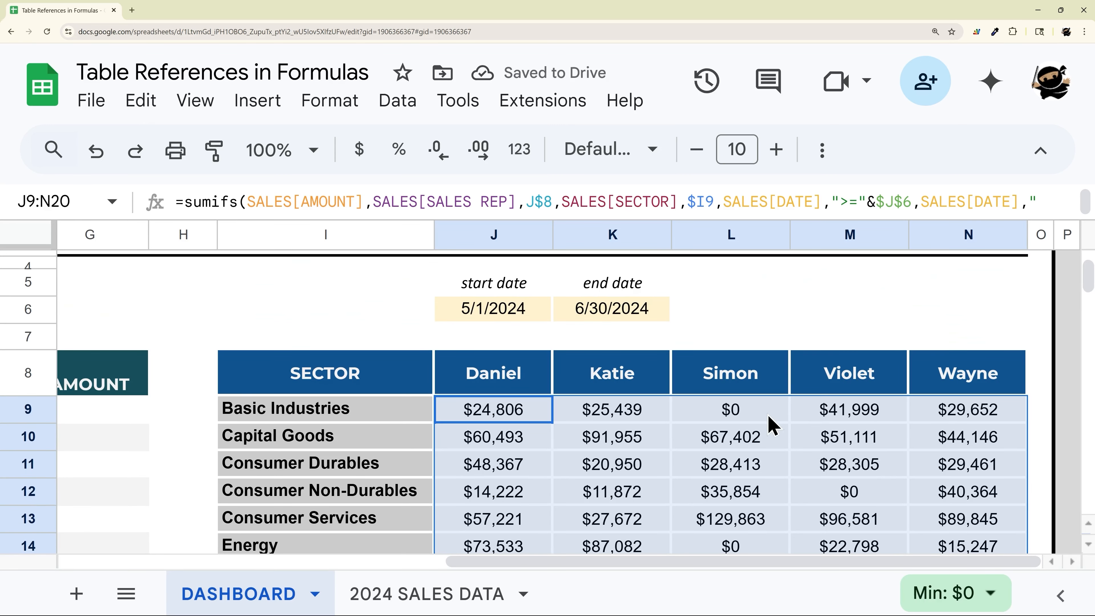
scroll(773, 420, down, 2)
click(489, 318)
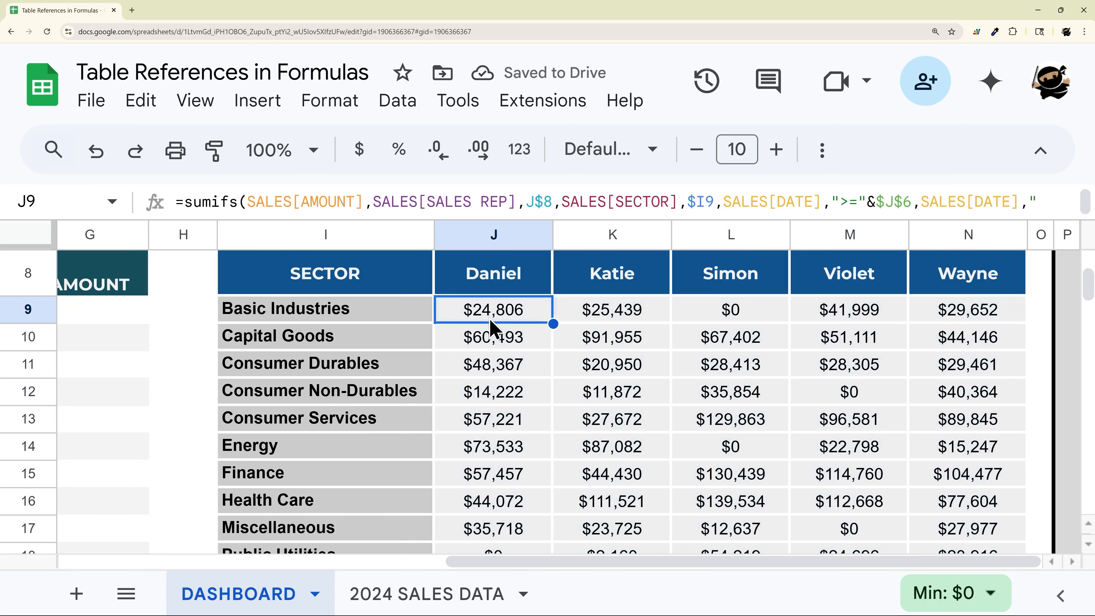
double_click(479, 307)
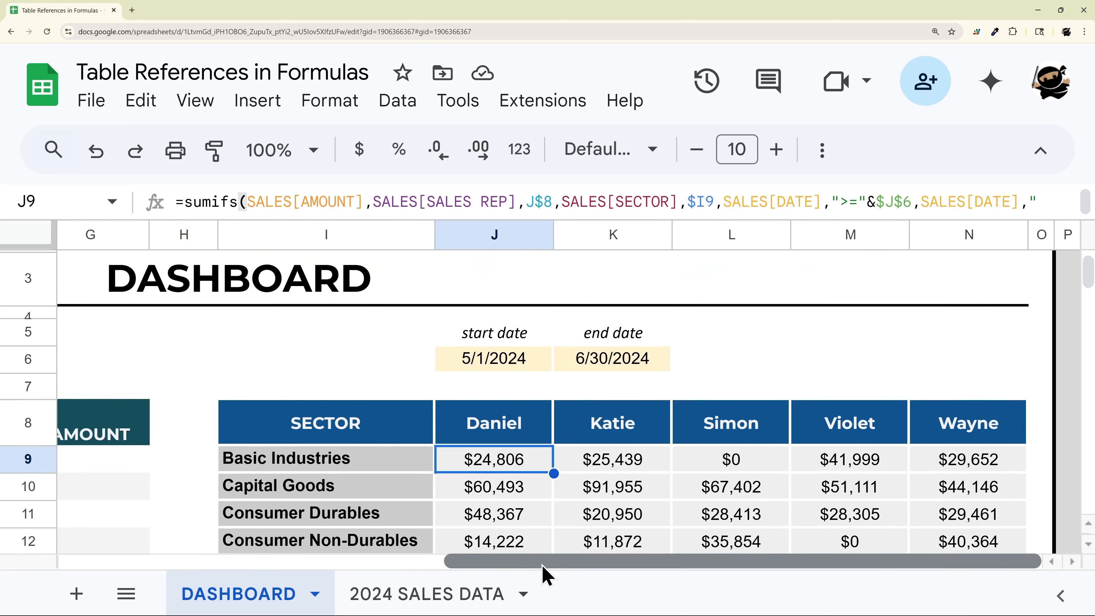
drag(542, 567, 151, 565)
scroll(184, 341, up, 2)
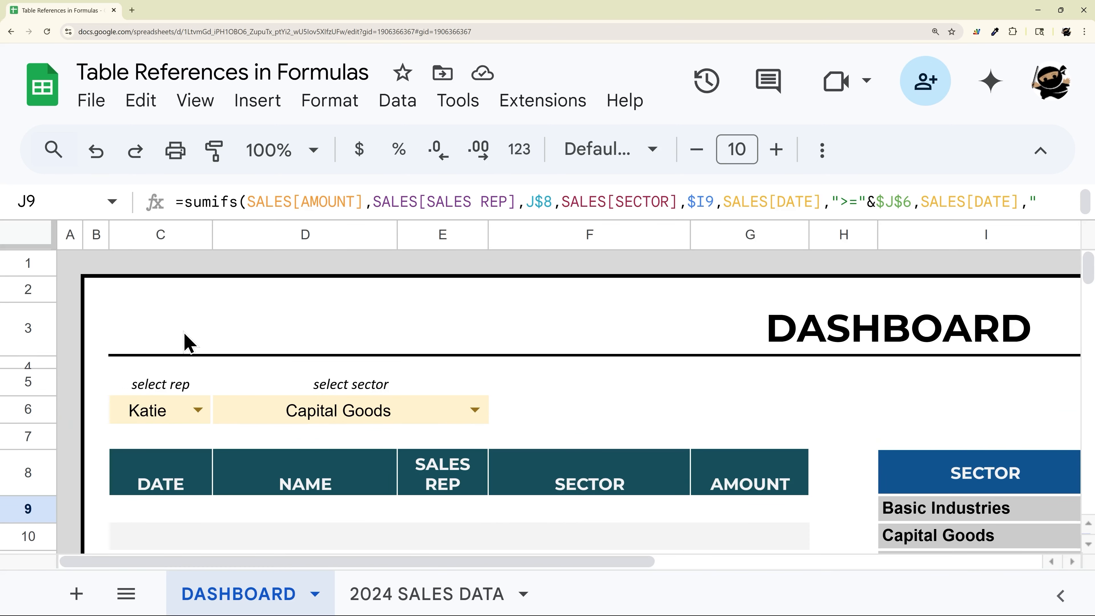